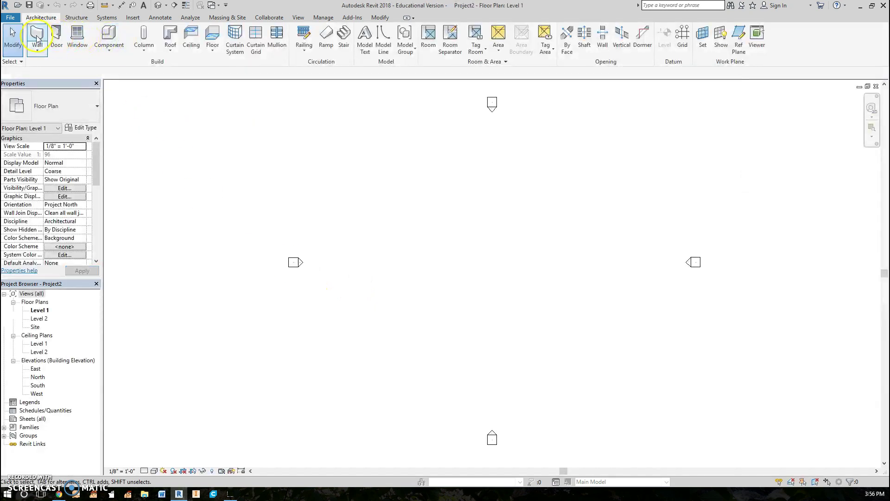
- Place four Generic 8" walls as a rectangle, about 84'-6" by 87'-6", on Level 1
left_click(37, 39)
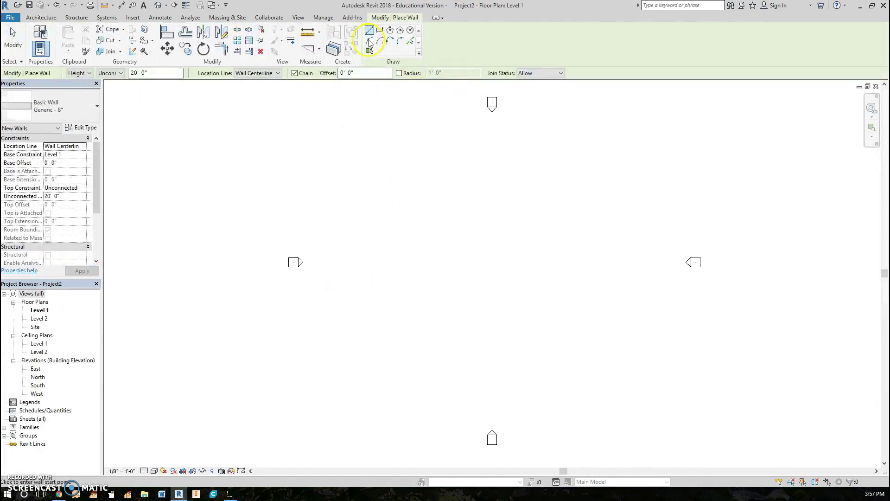
left_click(379, 32)
left_click(392, 190)
left_click(594, 352)
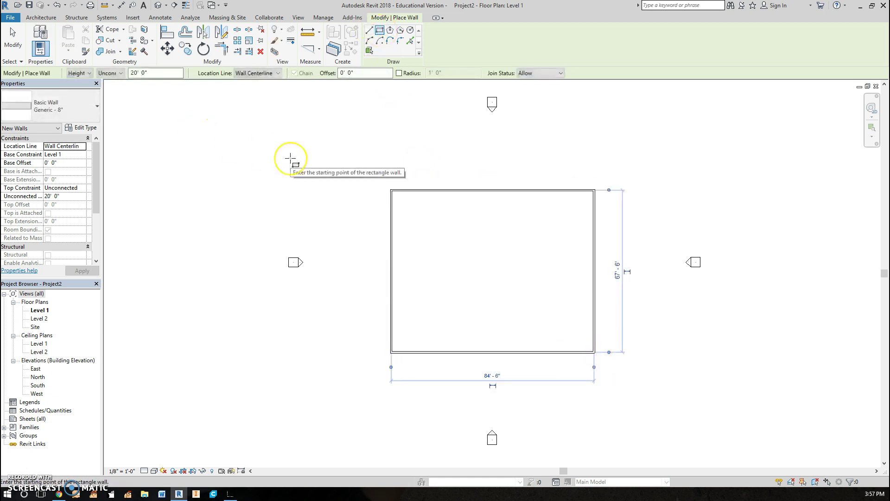
key("Escape")
key("Escape")
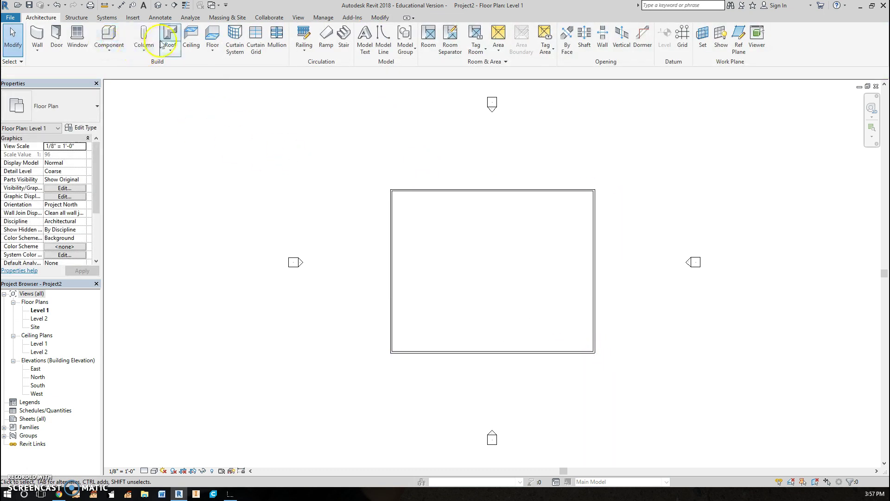
- Create a Wood Joist 10" - Wood Finish floor bounded by picking the four walls
left_click(212, 35)
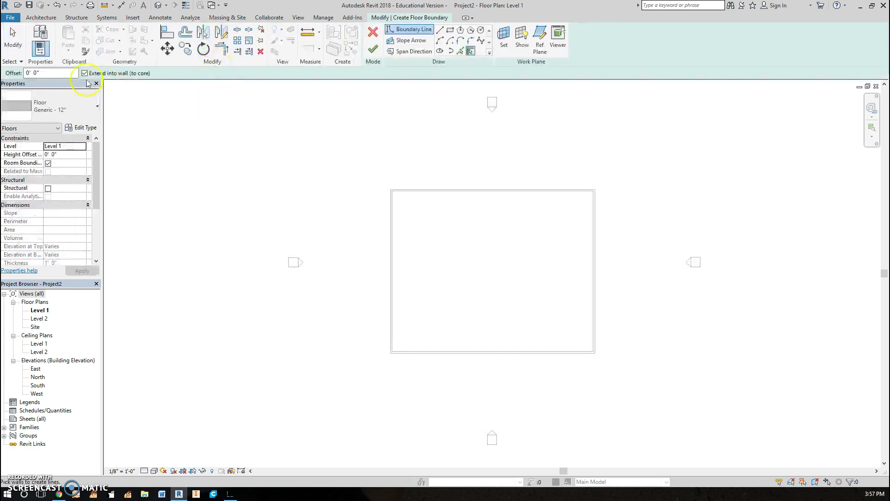
left_click(84, 108)
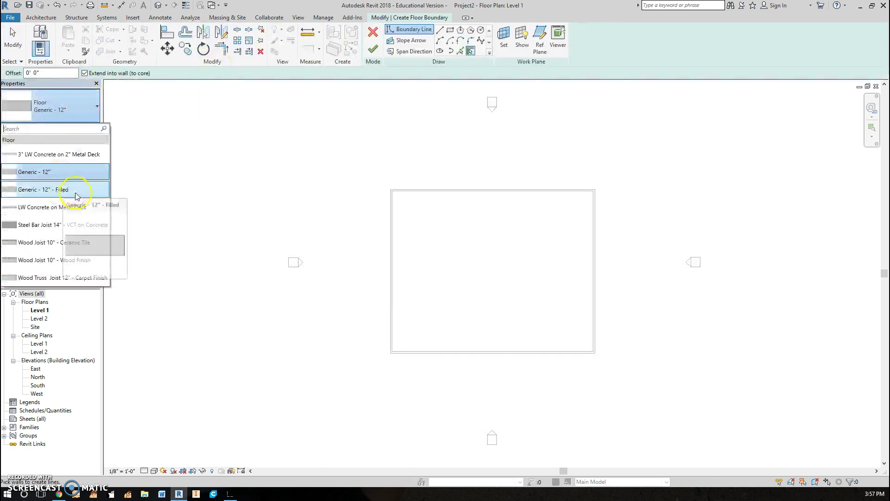
left_click(96, 263)
scroll(391, 193, "up", 3)
scroll(399, 193, "up", 2)
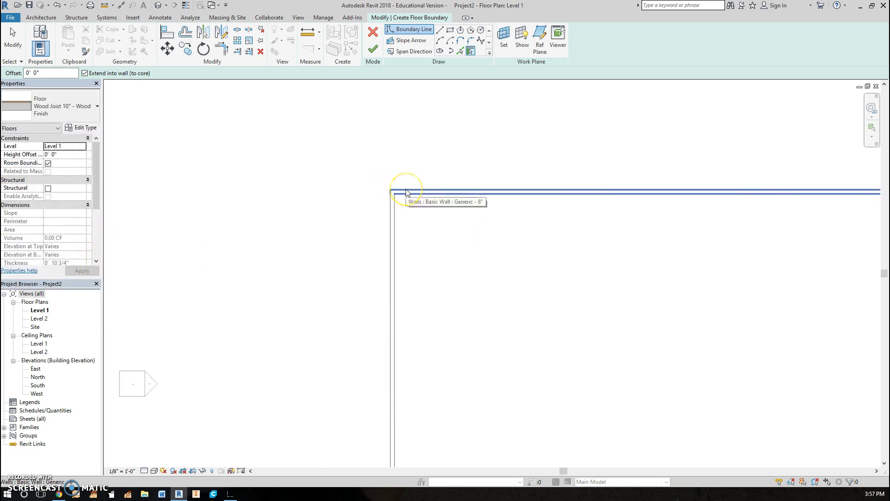
left_click(407, 192)
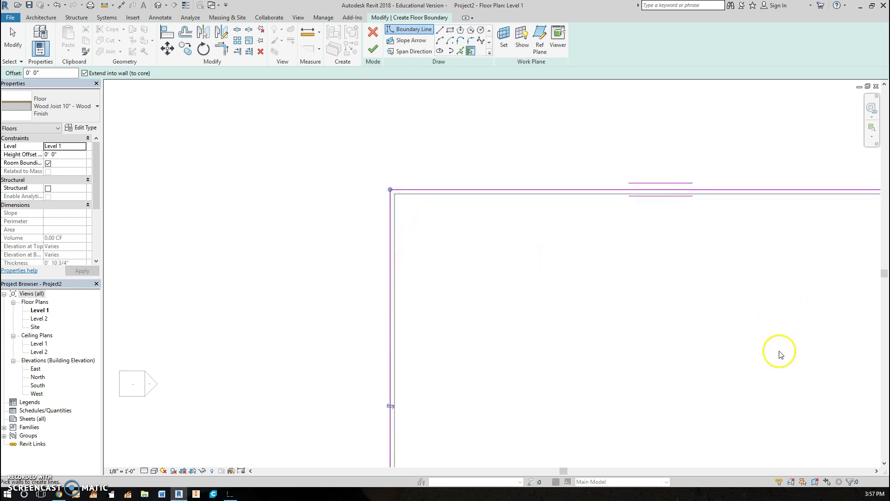
middle_click_drag(764, 372, 576, 155)
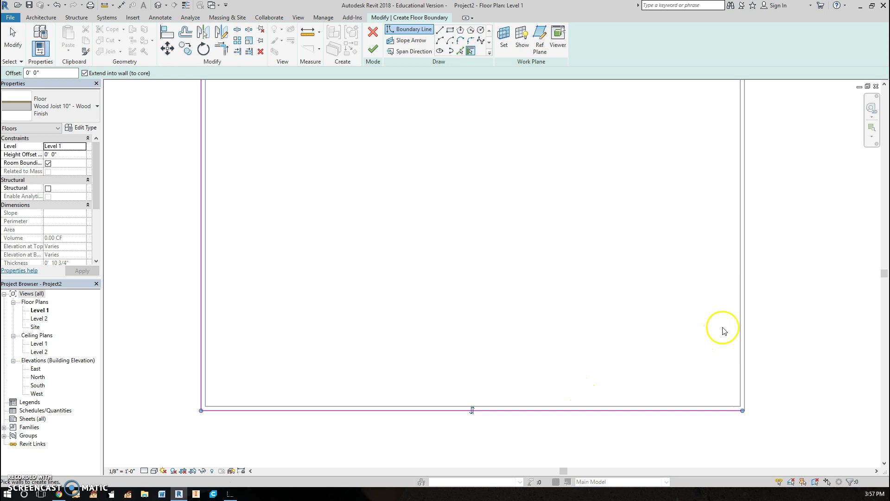
left_click(742, 328)
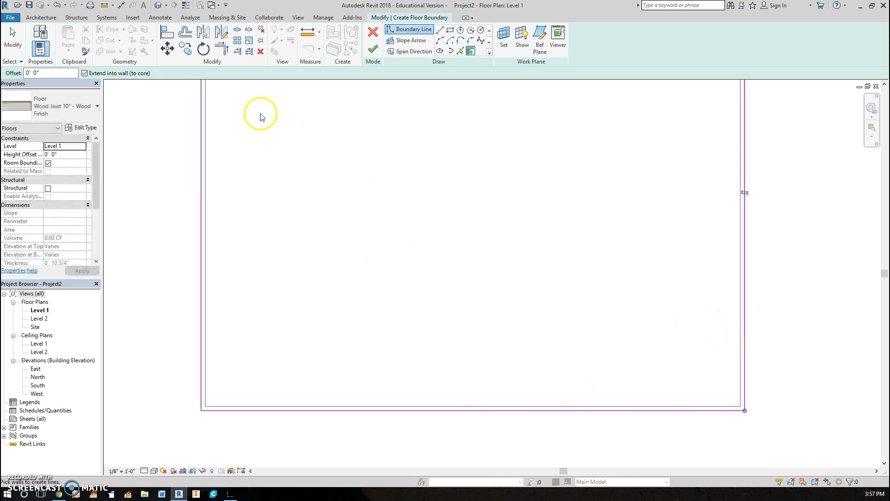
left_click(373, 50)
left_click(455, 165)
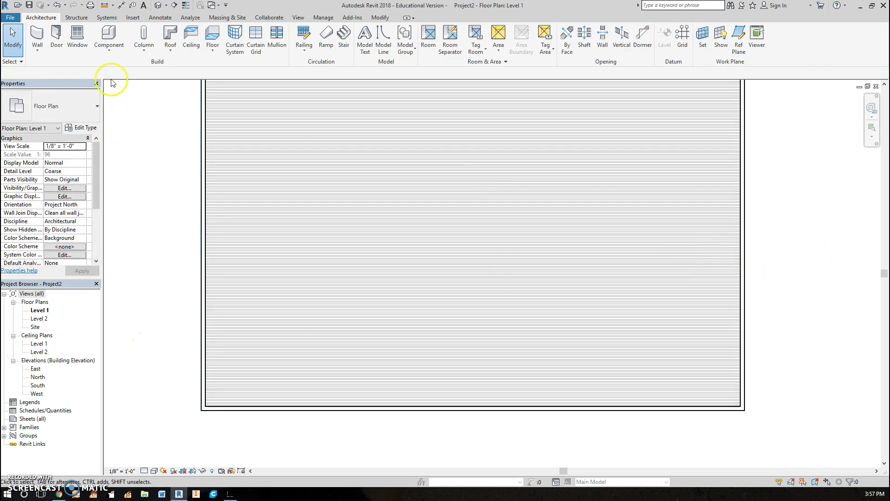
- Open the default 3D view, inspect the model's right side, then return to the Home view
left_click(298, 17)
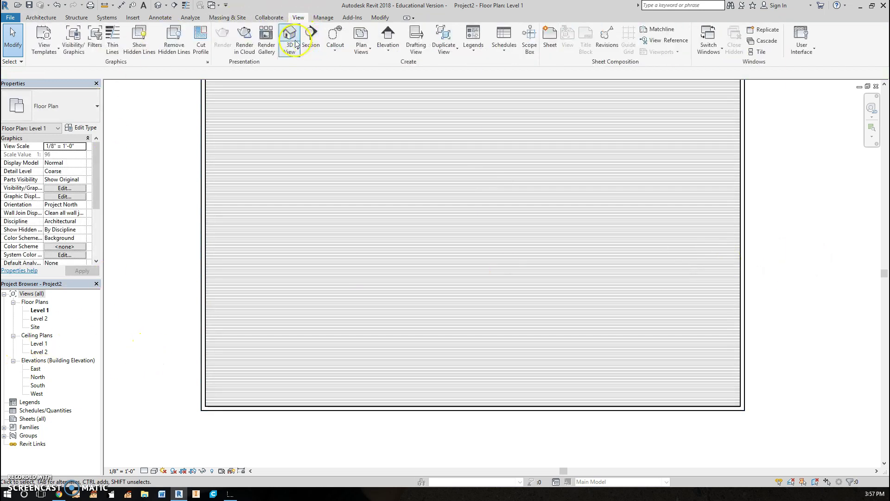
left_click(289, 33)
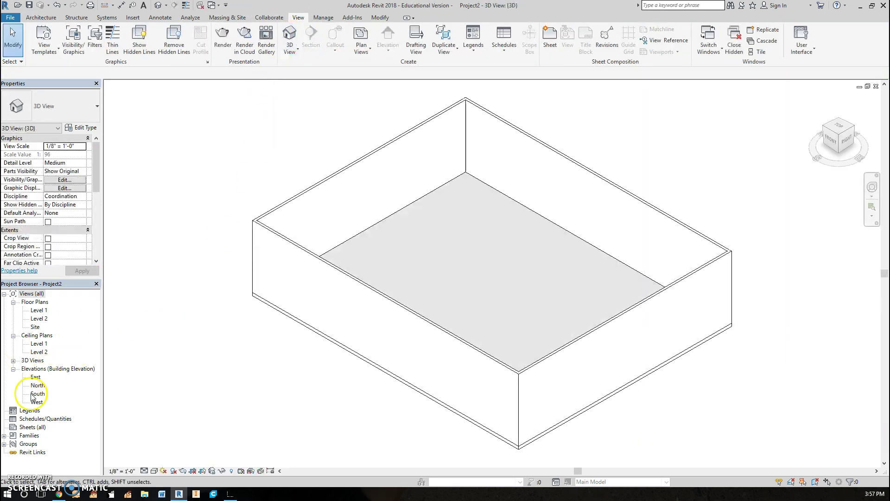
left_click(13, 360)
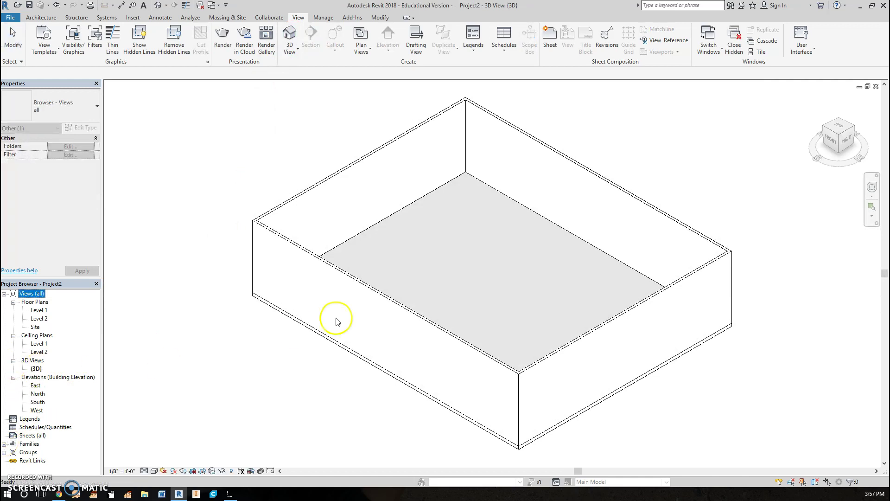
left_click(841, 139)
scroll(556, 301, "down", 2)
scroll(553, 306, "up", 3)
scroll(553, 291, "up", 2)
scroll(443, 311, "down", 1)
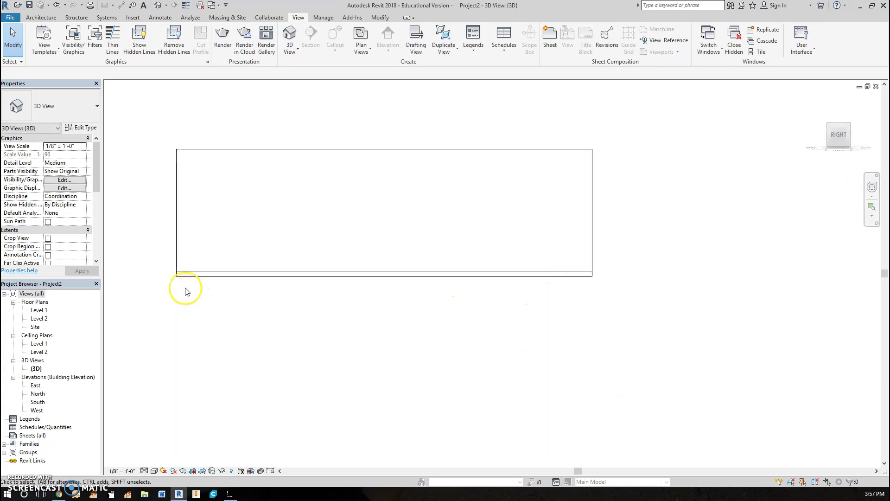
left_click(818, 106)
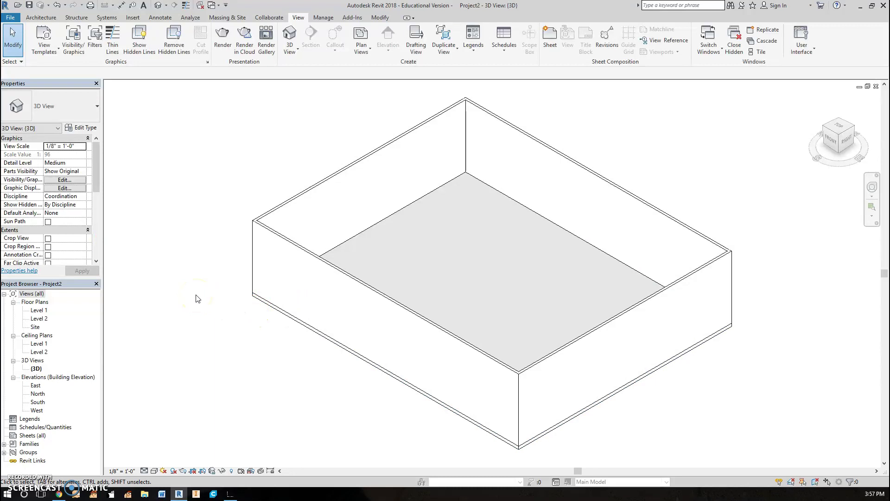
- Open the East elevation and zoom to frame the walls
double_click(36, 386)
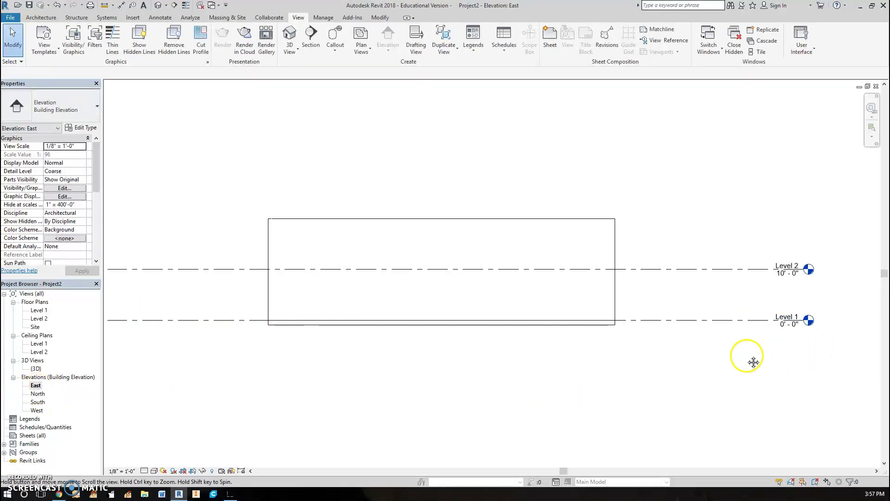
scroll(622, 348, "down", 1)
scroll(603, 344, "up", 3)
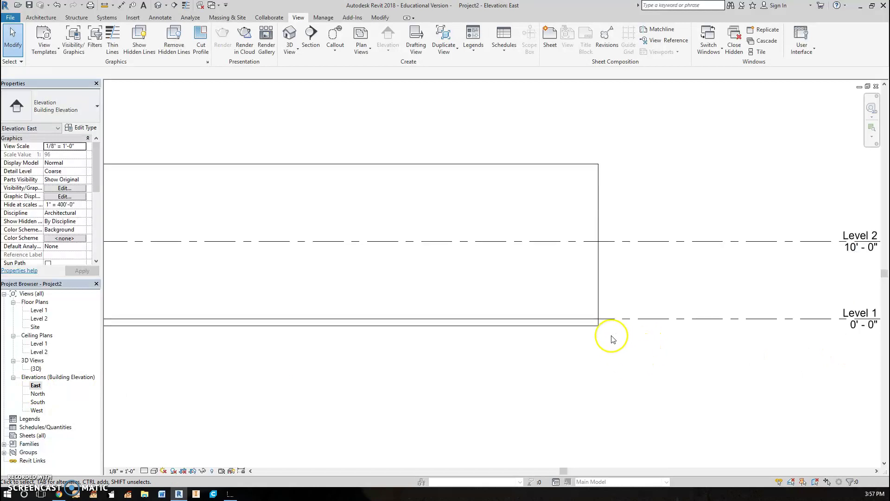
scroll(591, 361, "down", 1)
scroll(591, 342, "down", 1)
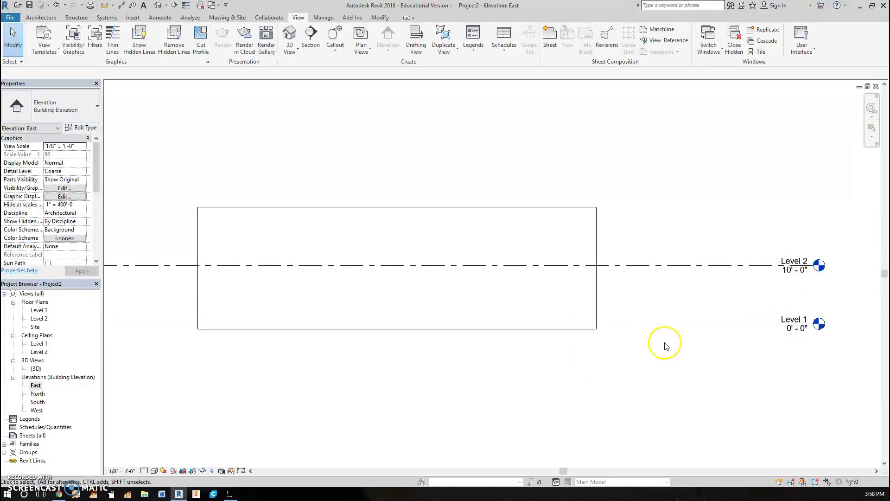
- Select all four walls and set their Top Constraint to Up to level: Level 2
left_click(383, 208)
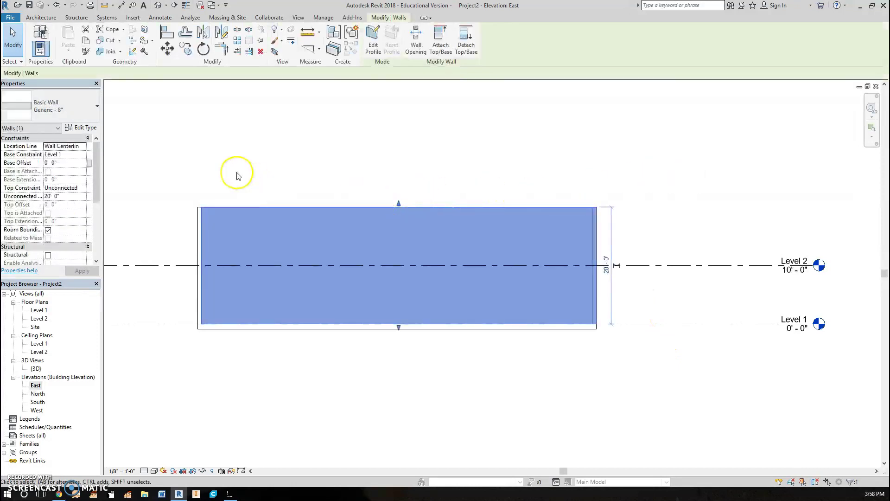
left_click_drag(165, 149, 658, 242)
left_click_drag(670, 171, 170, 238)
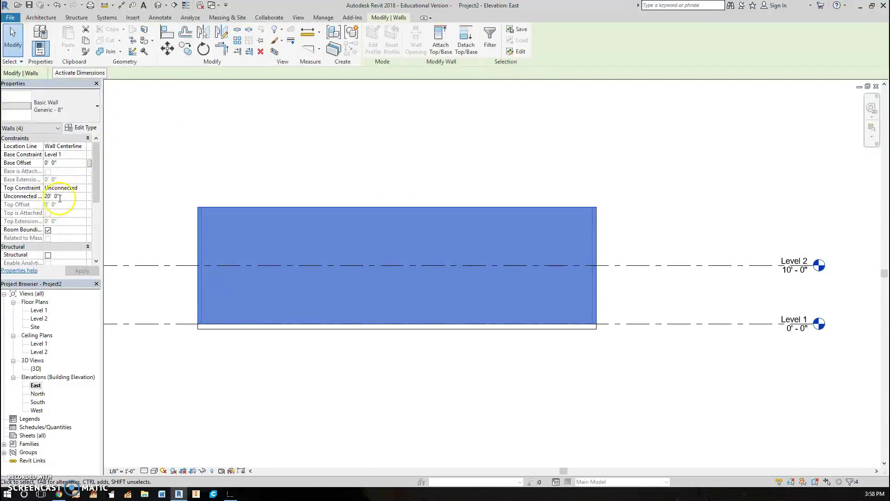
left_click(82, 188)
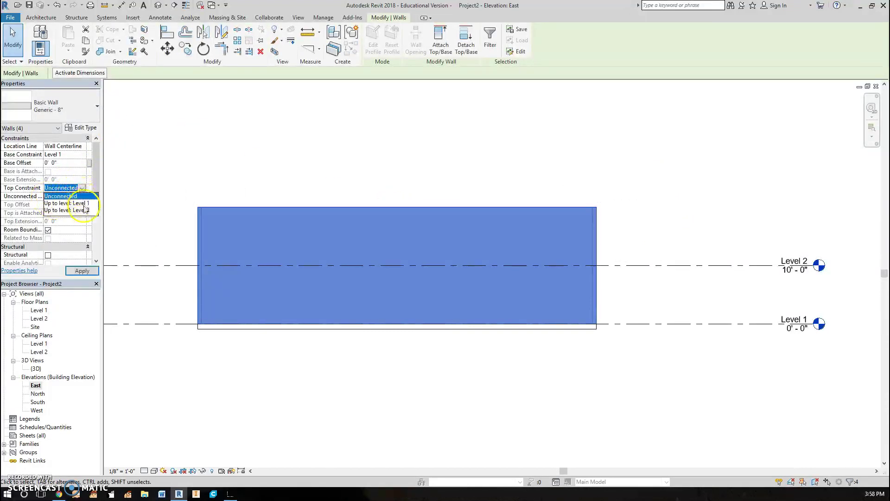
left_click(86, 211)
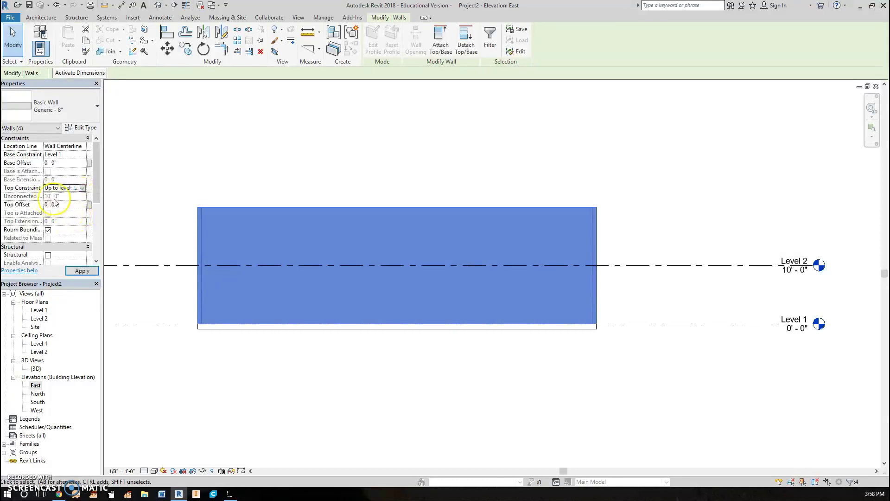
left_click(82, 270)
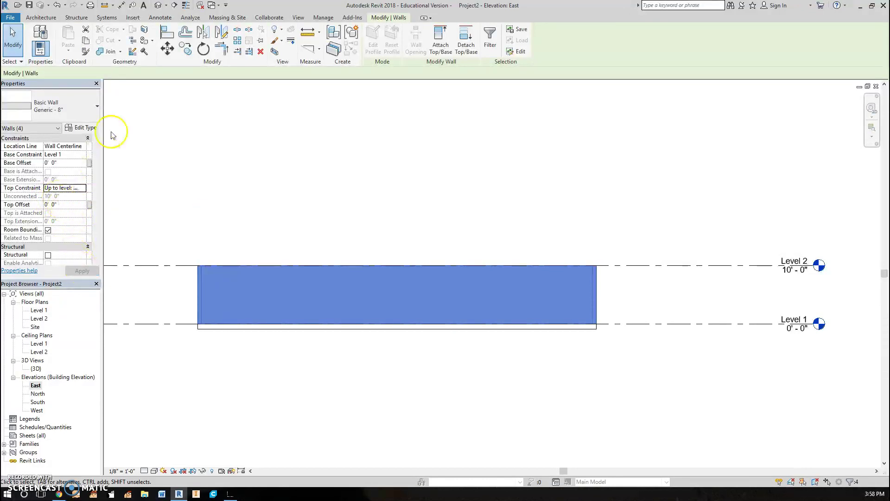
left_click(192, 133)
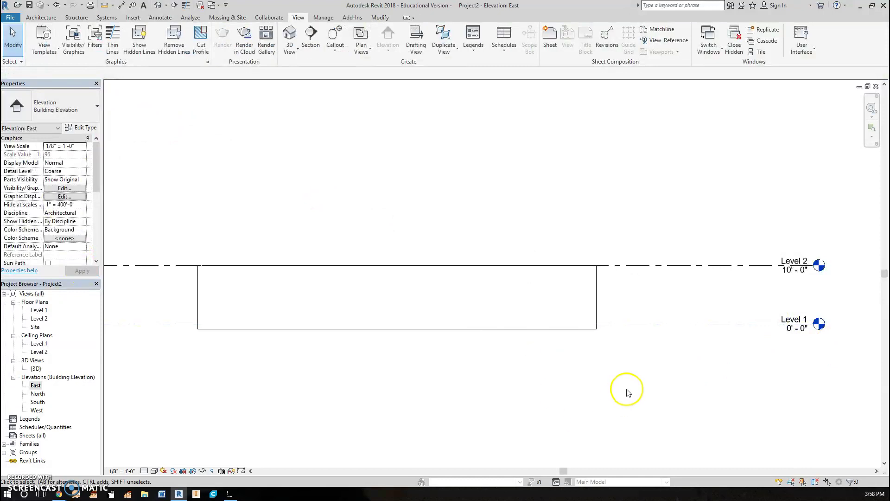
- Check the floor's thickness, then reframe the walls and level lines
scroll(596, 327, "up", 3)
scroll(596, 329, "up", 2)
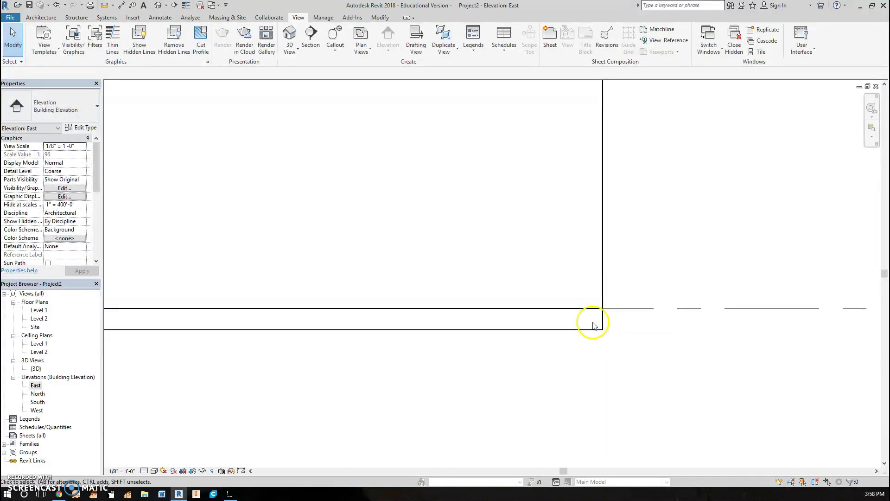
left_click(596, 328)
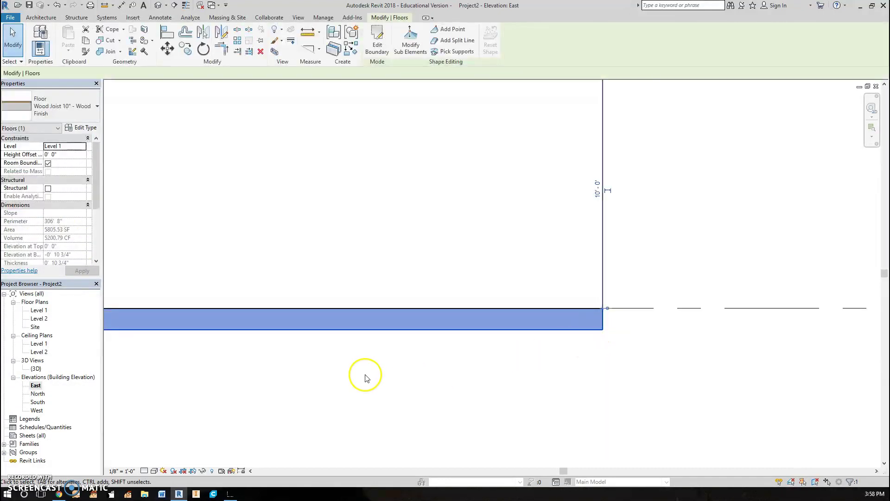
left_click(646, 379)
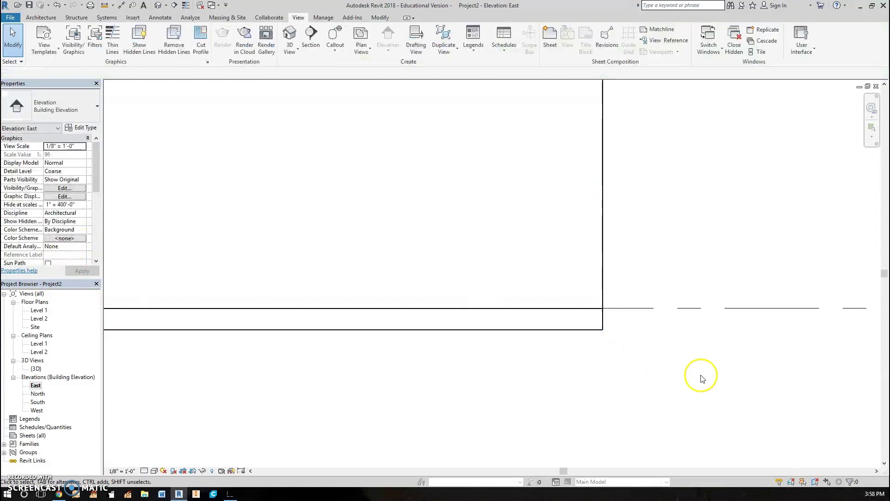
scroll(700, 377, "up", 2)
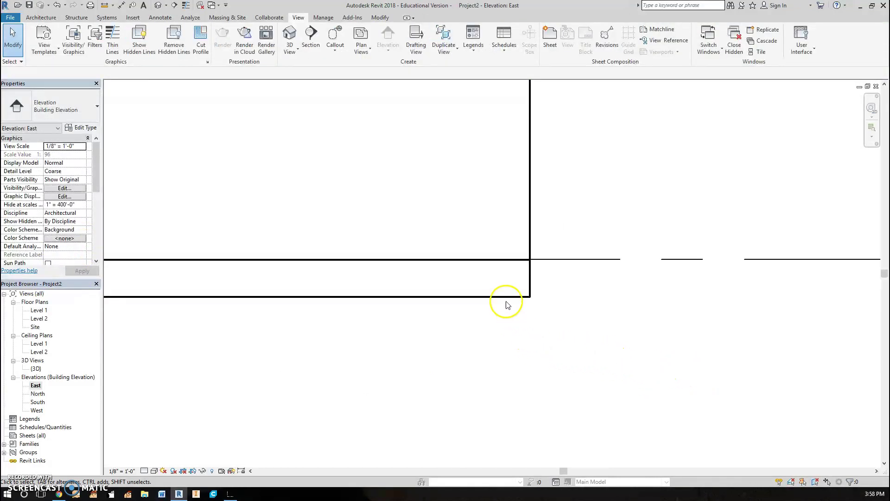
scroll(558, 341, "up", 1)
scroll(573, 345, "up", 1)
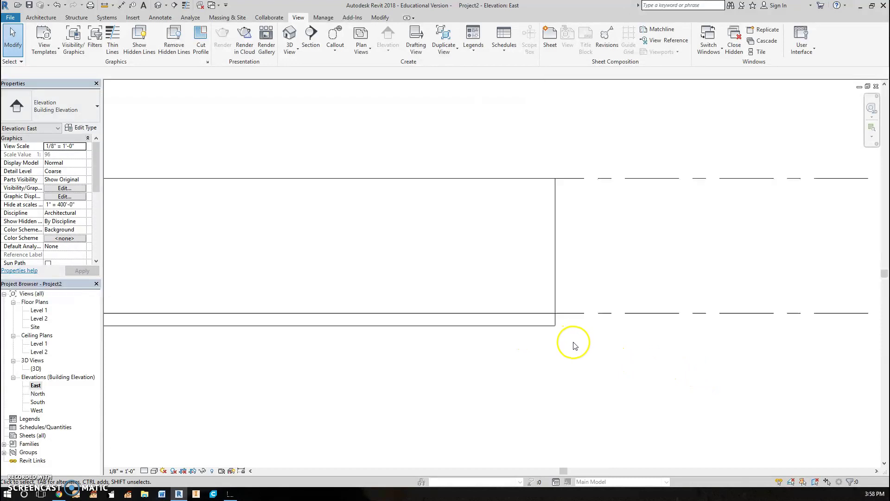
scroll(572, 344, "down", 1)
scroll(616, 354, "down", 1)
mouse_move(586, 357)
middle_mouse_down()
mouse_move(642, 348)
mouse_move(662, 334)
middle_mouse_up()
- Place a new Level 3 just below Level 1, at -0'-10 3/4"
left_click(40, 17)
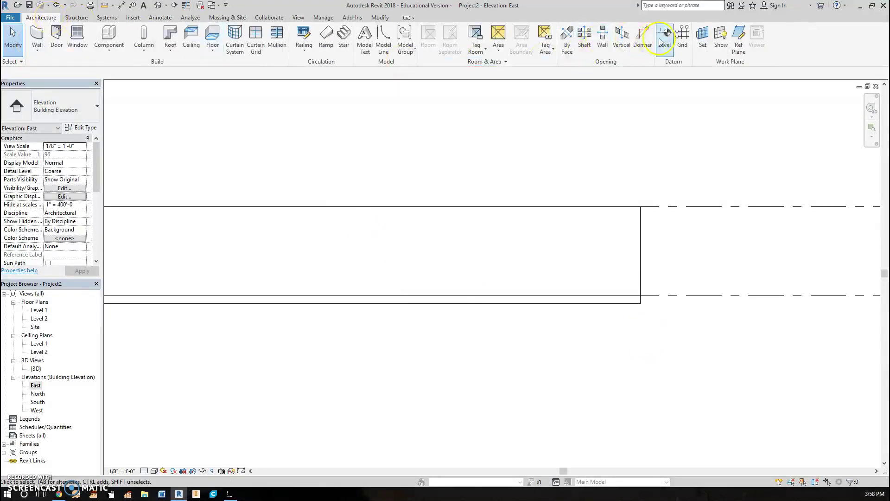
left_click(76, 19)
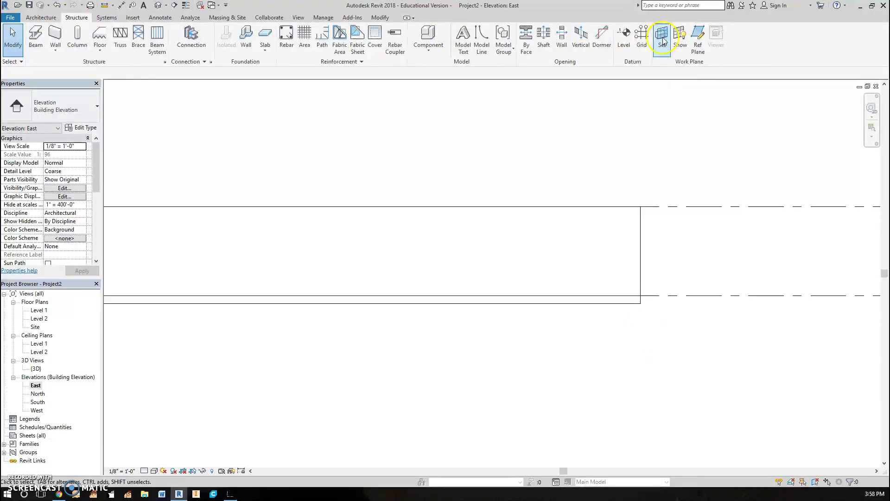
left_click(624, 44)
scroll(631, 301, "down", 2)
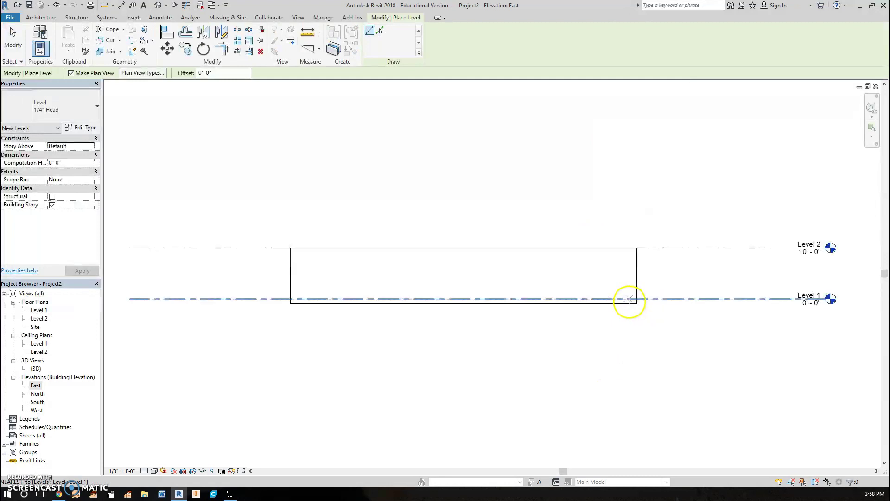
scroll(632, 299, "up", 2)
scroll(617, 302, "up", 2)
scroll(603, 311, "up", 2)
scroll(601, 314, "up", 1)
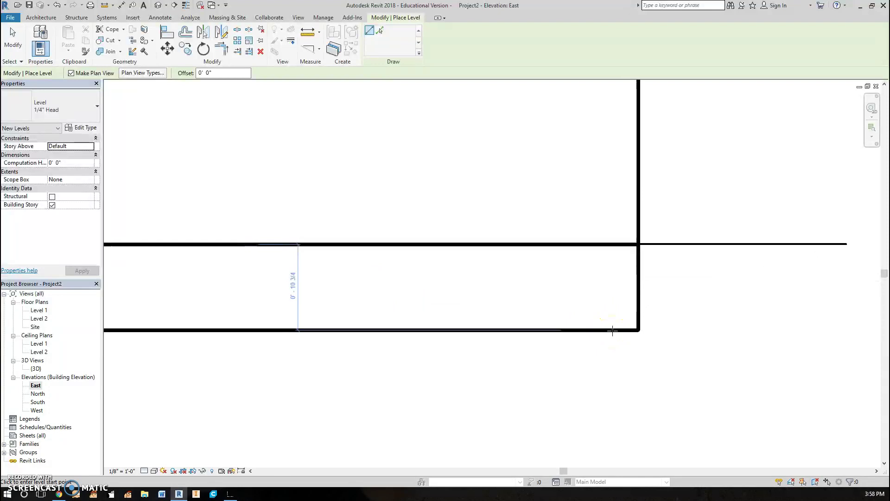
left_click(612, 330)
scroll(612, 330, "up", 5)
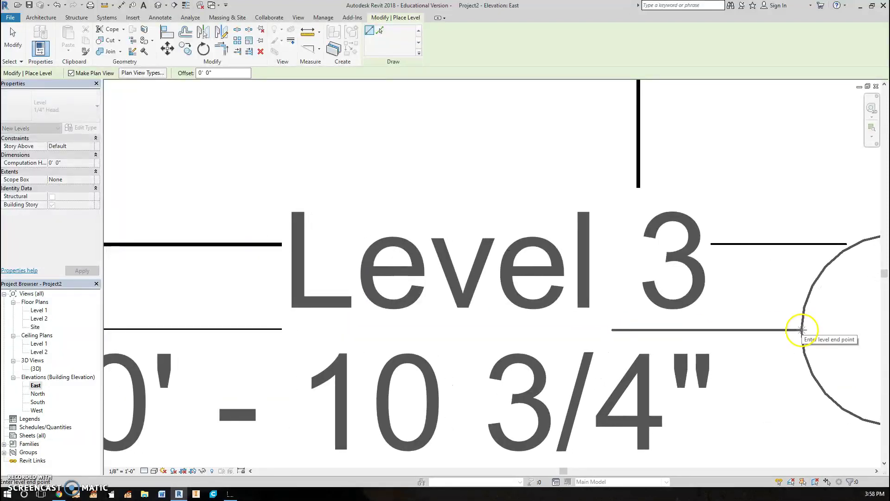
middle_click_drag(791, 343, 541, 316)
scroll(541, 313, "up", 2)
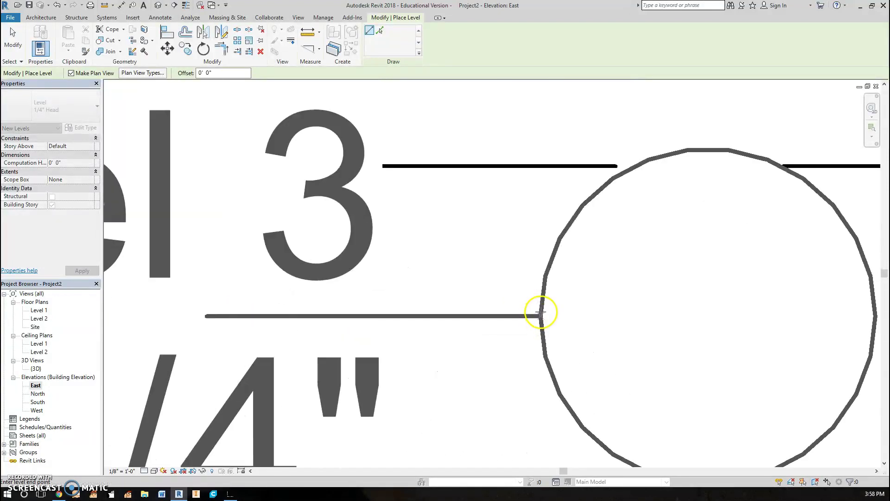
scroll(541, 313, "down", 3)
scroll(561, 301, "down", 2)
scroll(589, 307, "down", 1)
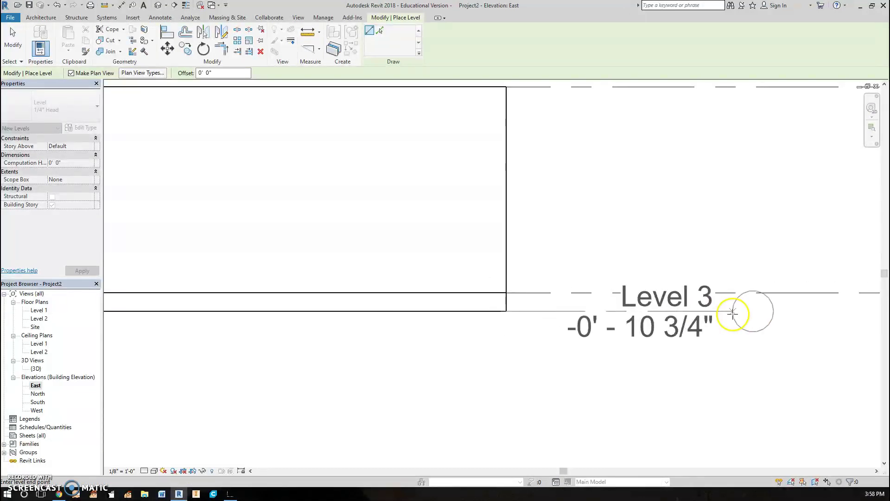
left_click(733, 314)
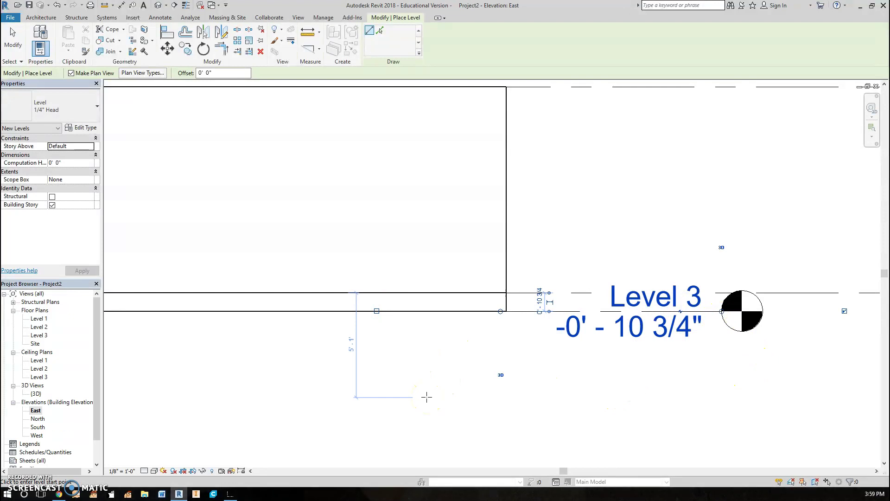
key("Escape")
key("Escape")
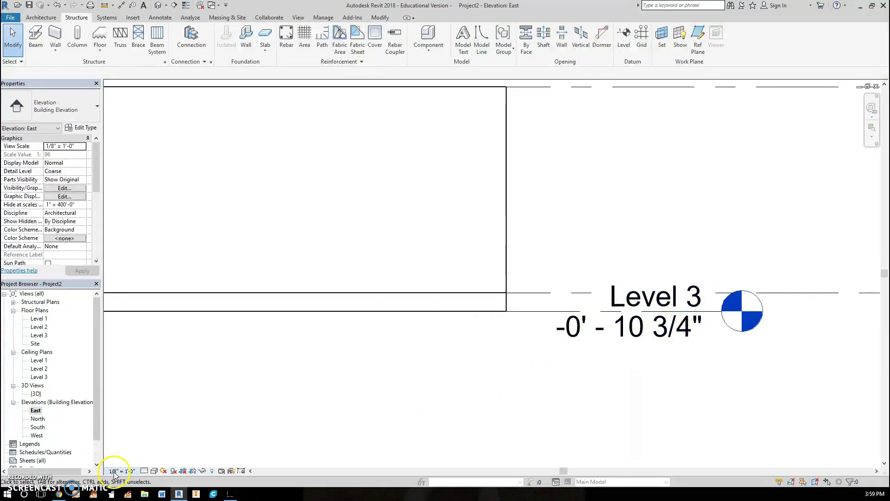
left_click(122, 471)
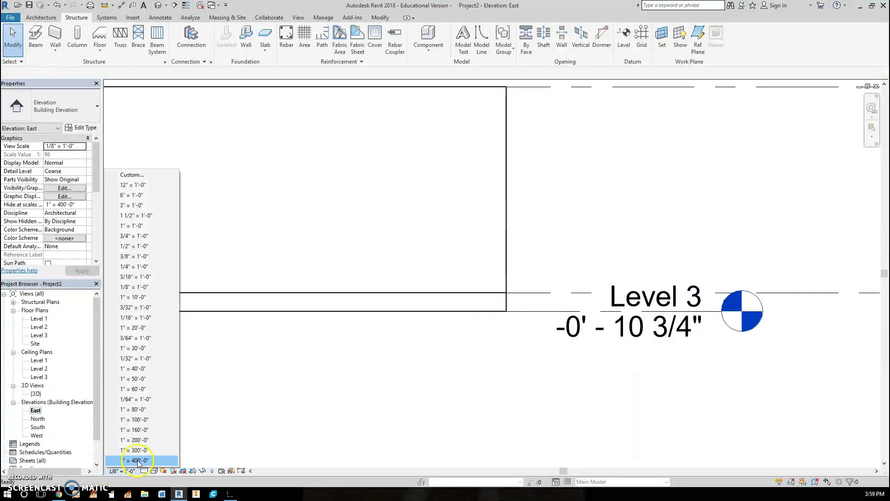
- Set the East elevation's view scale to 1/2" = 1'-0"
left_click(153, 245)
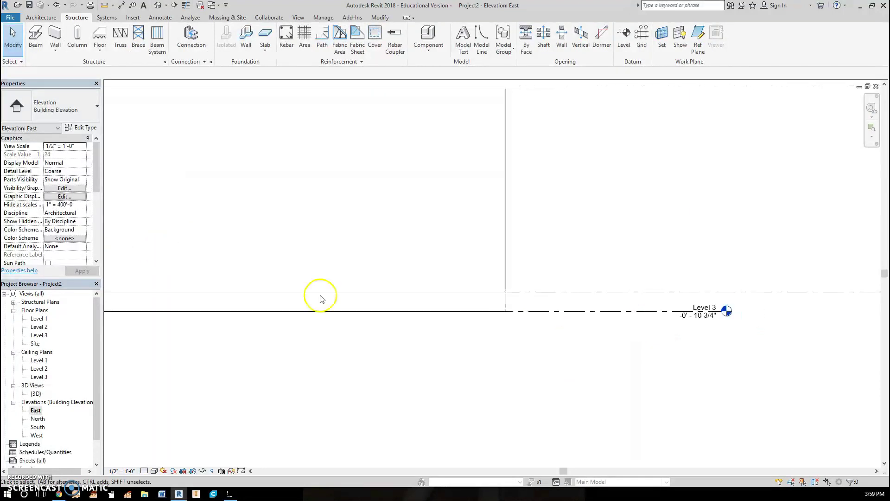
middle_click_drag(799, 338, 623, 351)
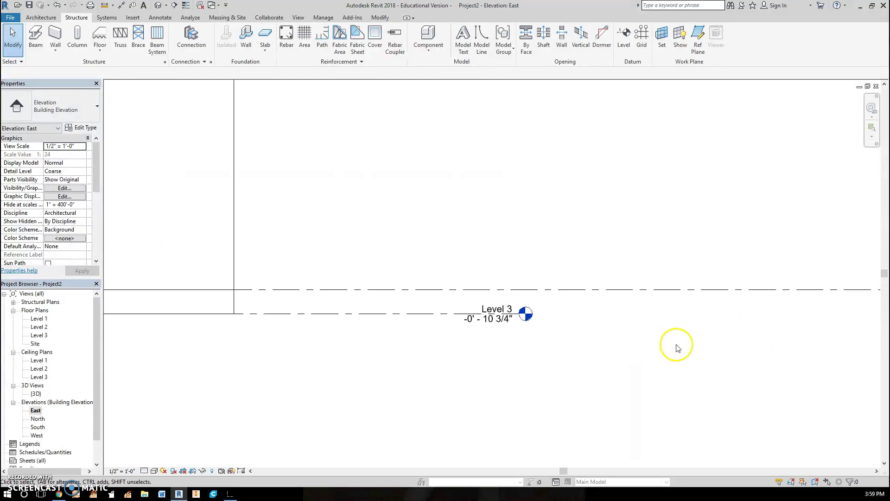
scroll(676, 346, "down", 2)
scroll(695, 334, "down", 1)
- Rename Level 3 to T.O. Foundation, renaming its matching plan views too
double_click(647, 328)
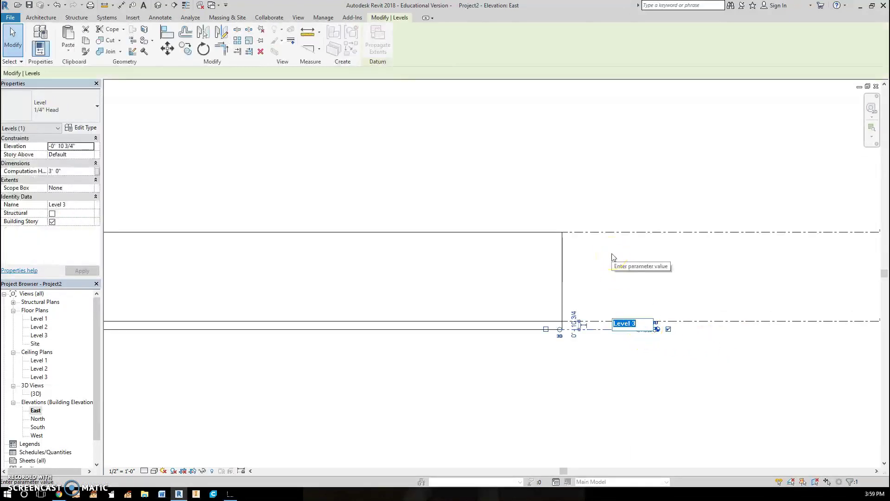
type("T")
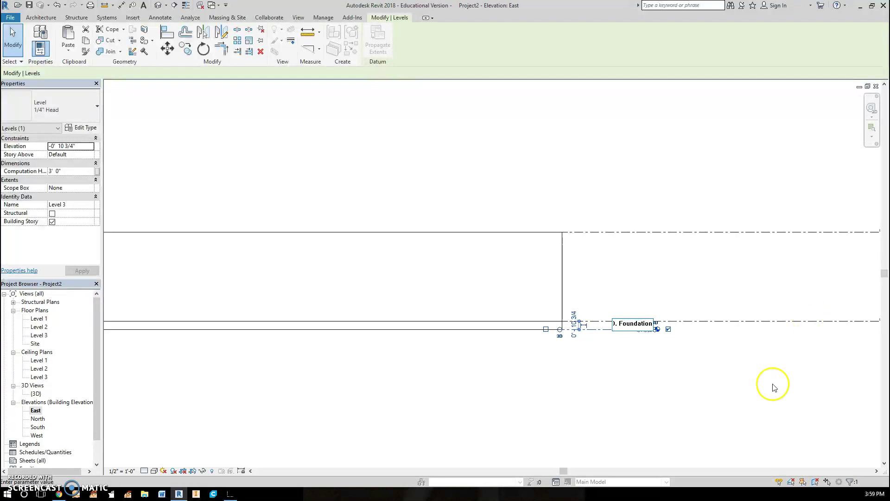
key("Return")
left_click(521, 252)
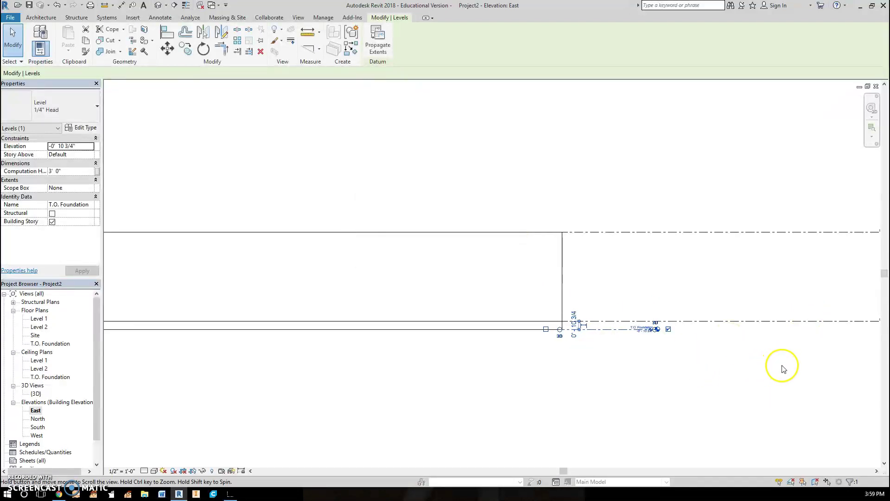
middle_click_drag(725, 372, 624, 350)
scroll(602, 343, "up", 2)
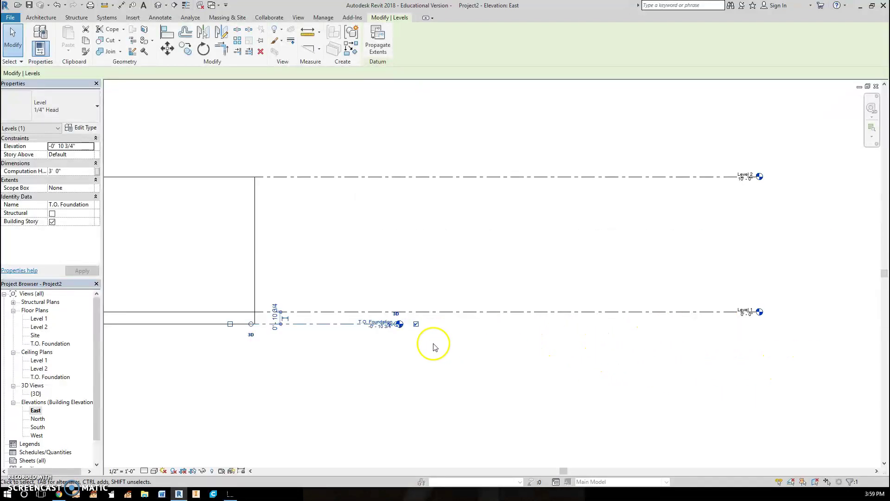
- Set the view scale to 3/8" = 1'-0" and drag the Level 1/Level 2 ends inward
left_click(122, 471)
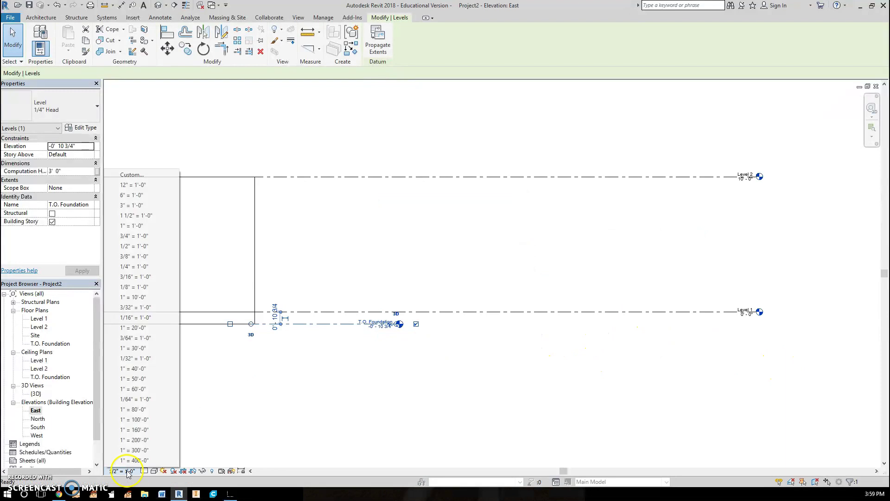
left_click(143, 260)
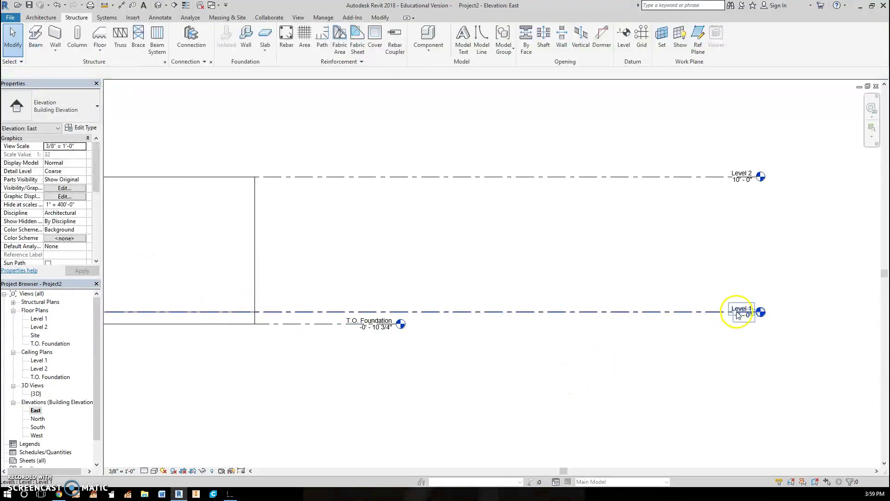
left_click(738, 313)
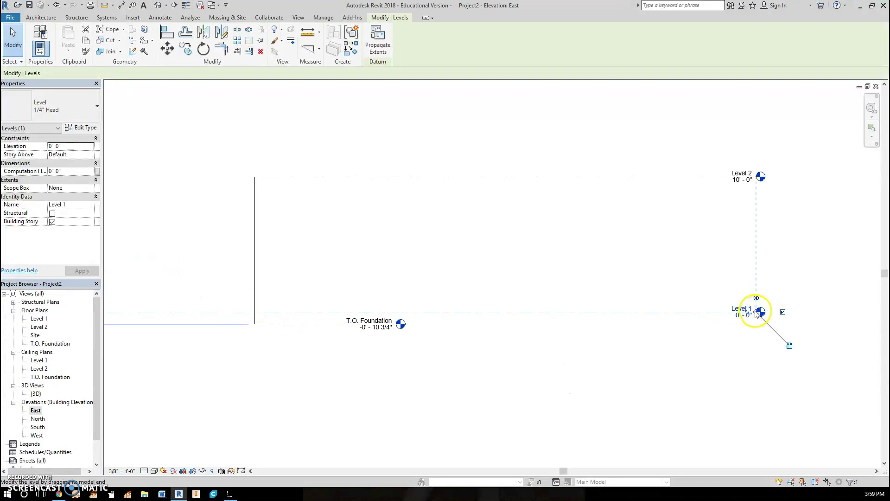
left_click_drag(757, 313, 433, 331)
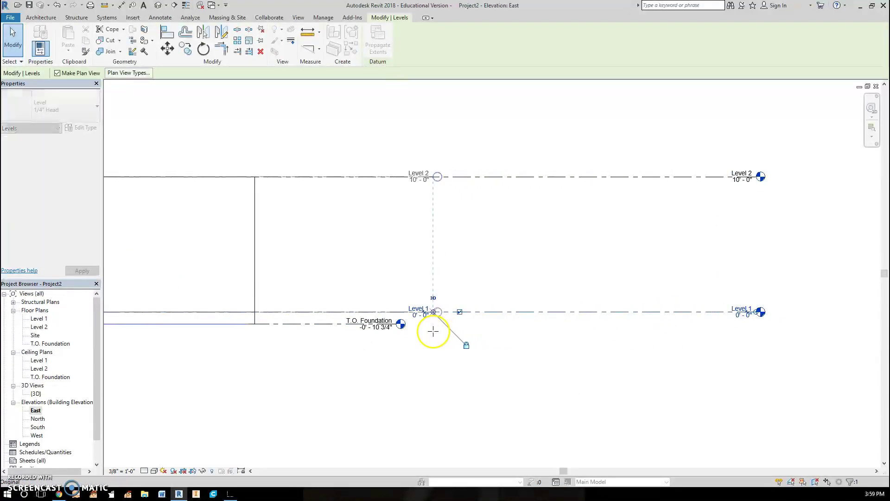
left_click(407, 381)
middle_click_drag(238, 378, 522, 332)
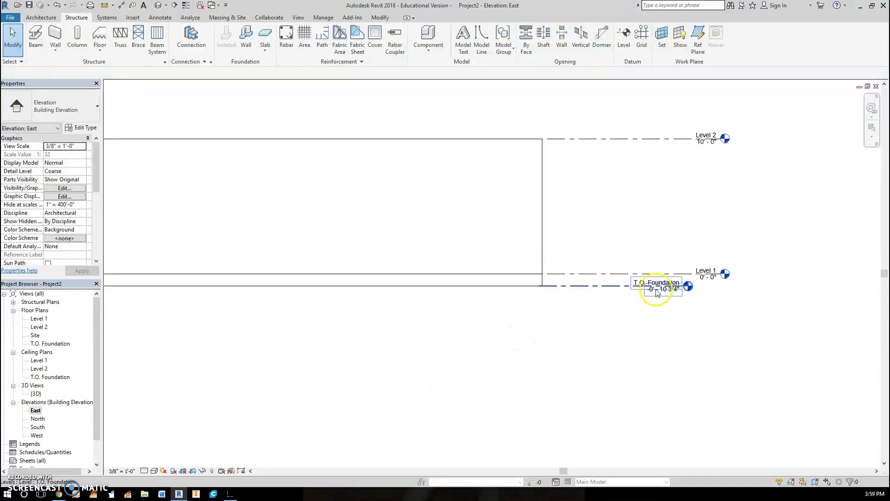
scroll(582, 302, "down", 1)
scroll(577, 309, "up", 2)
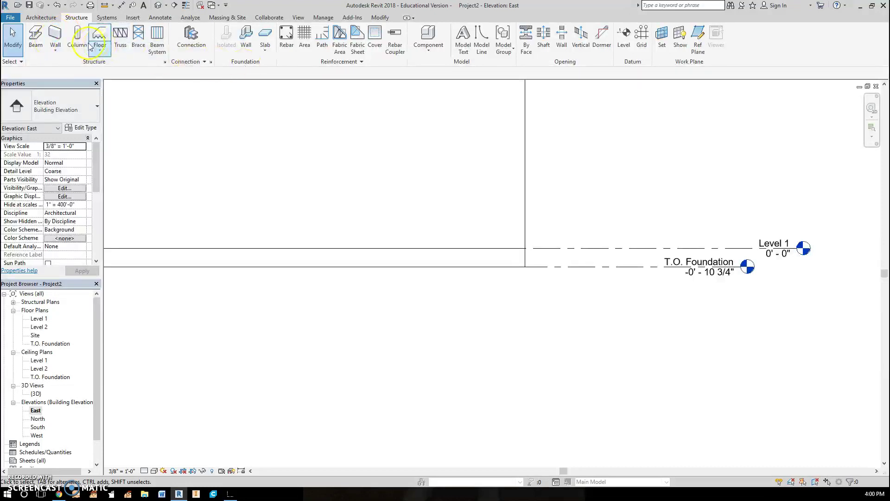
left_click(50, 19)
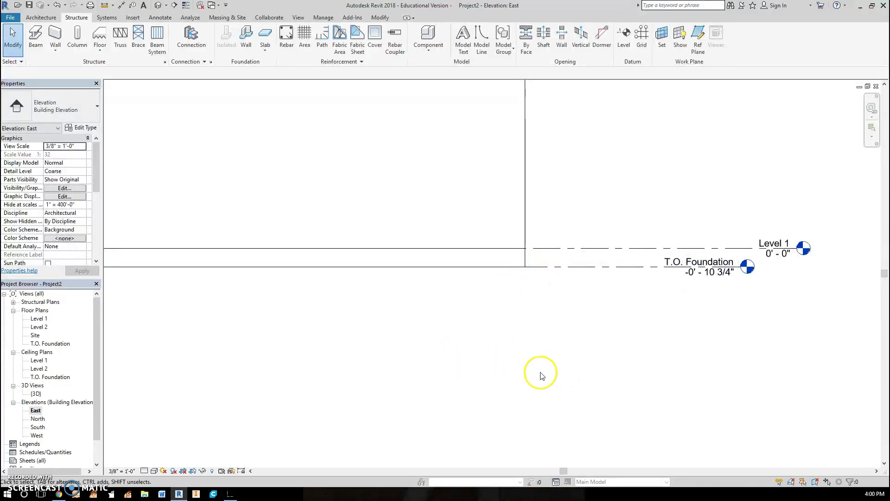
- Add a new Level 4 below T.O. Foundation at elevation -1'-6"
left_click(624, 40)
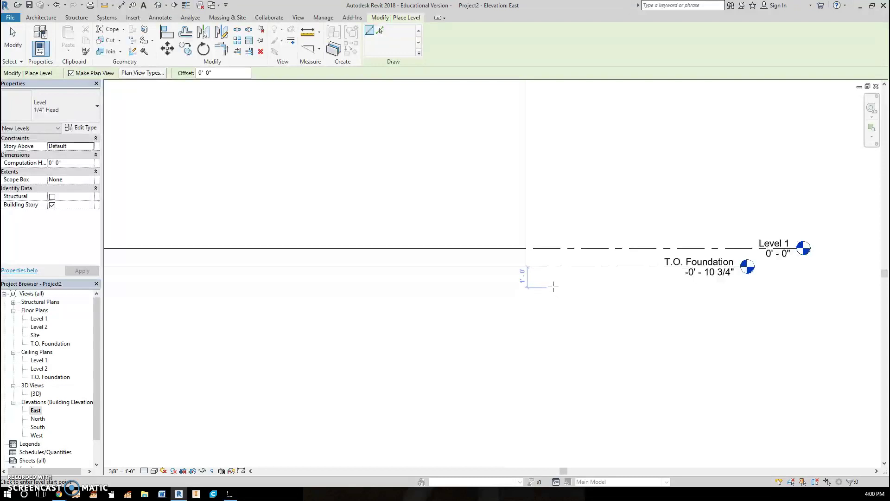
left_click(532, 287)
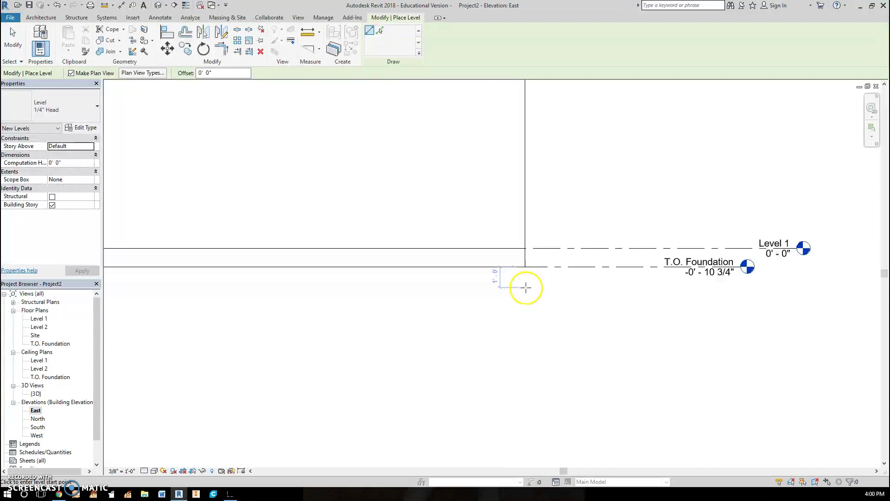
left_click(526, 288)
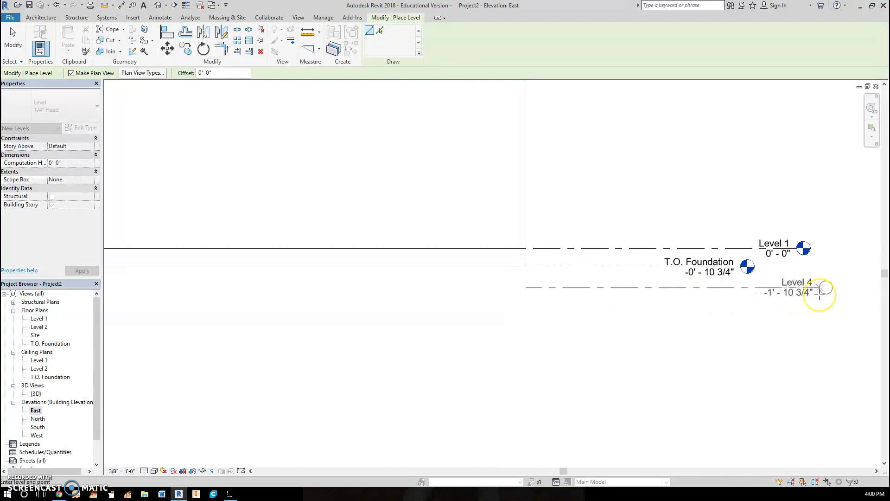
left_click(820, 291)
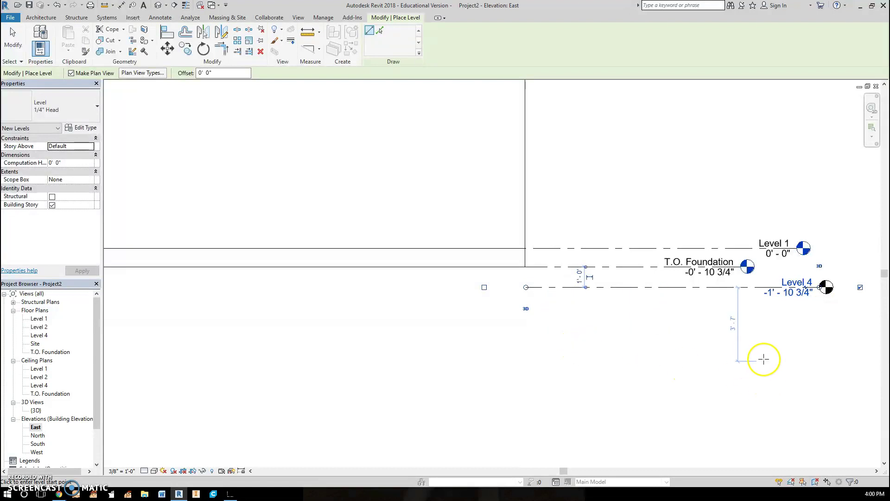
key("Escape")
key("Escape")
left_click(792, 302)
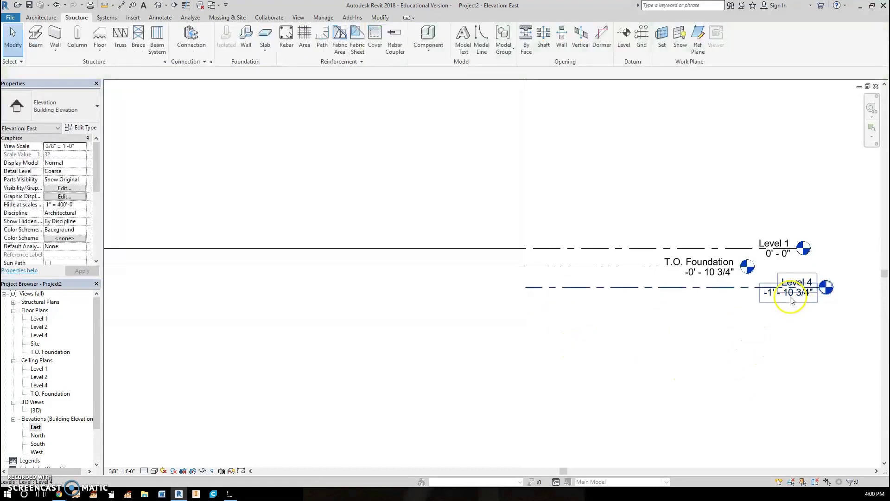
left_click(790, 297)
type("-1 6")
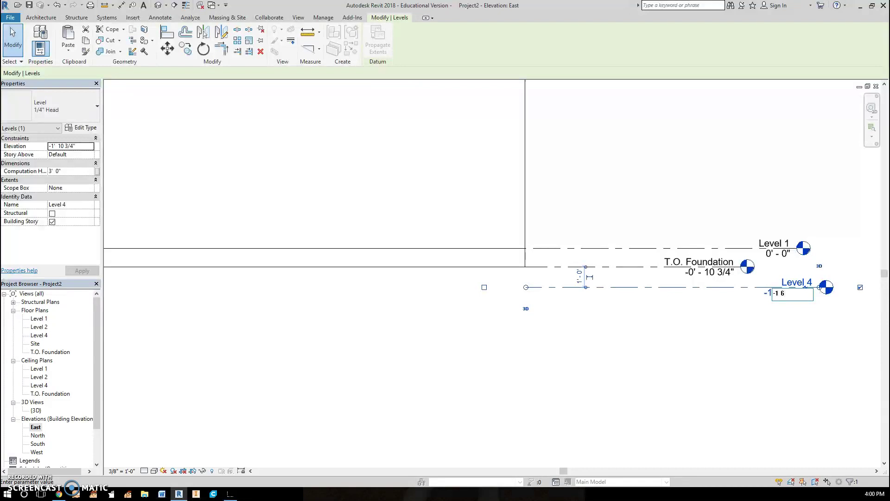
key("Return")
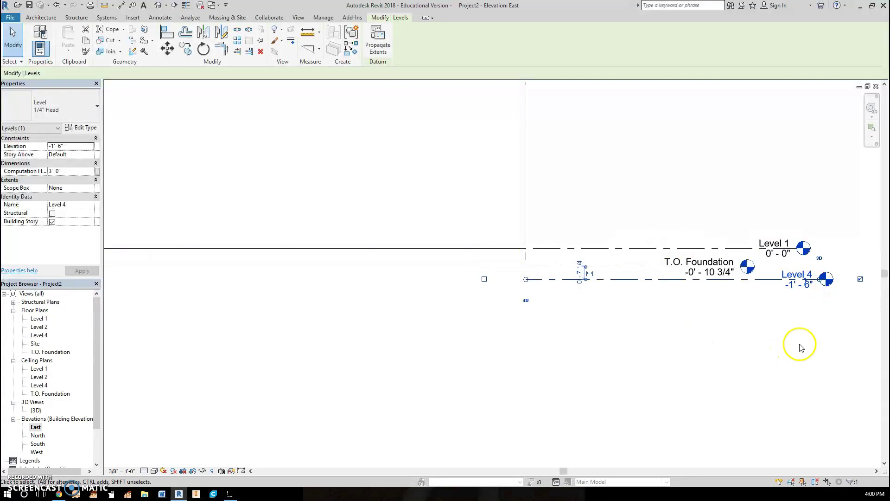
left_click(649, 344)
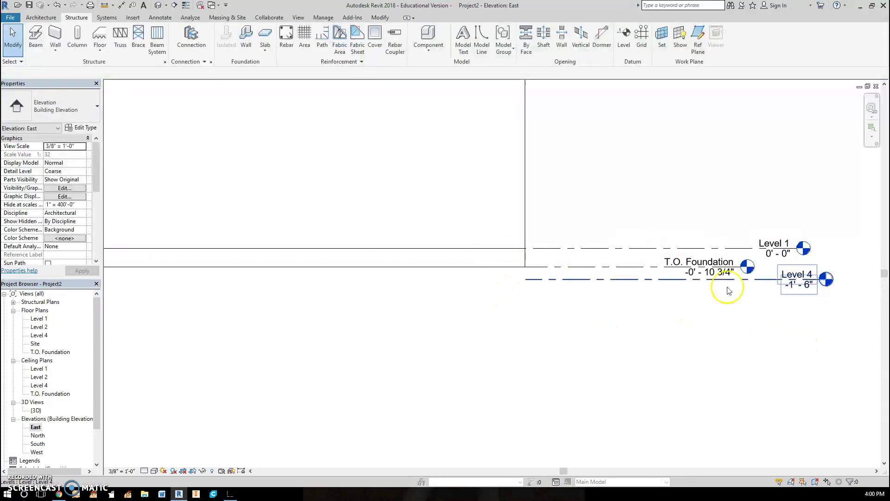
- Rename Level 4 to Grade, along with its matching plan views
left_click(796, 277)
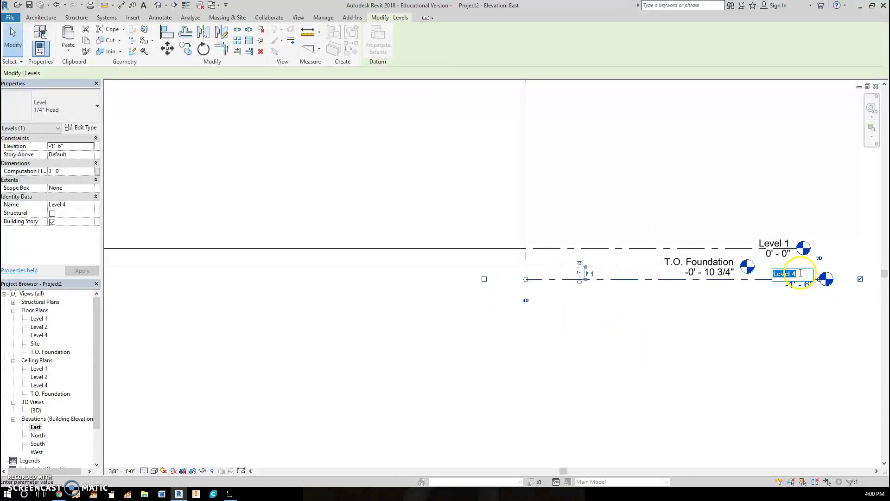
type("Grade")
left_click(695, 327)
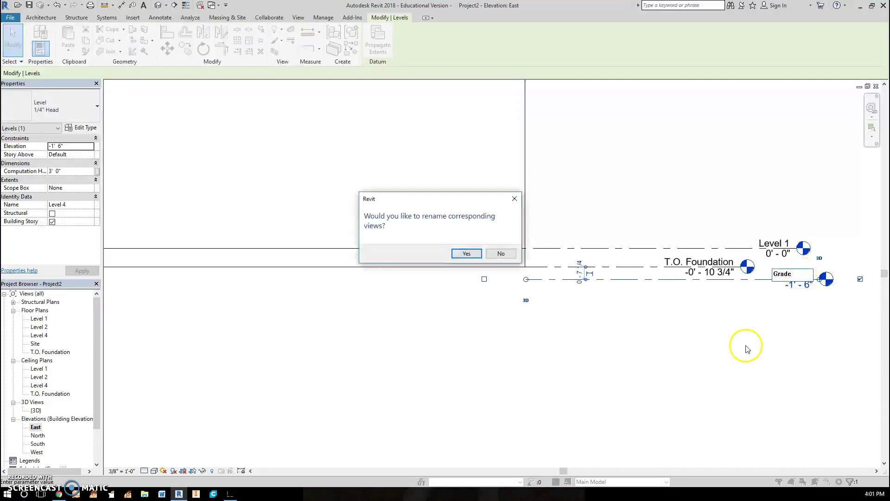
left_click(466, 254)
left_click(695, 402)
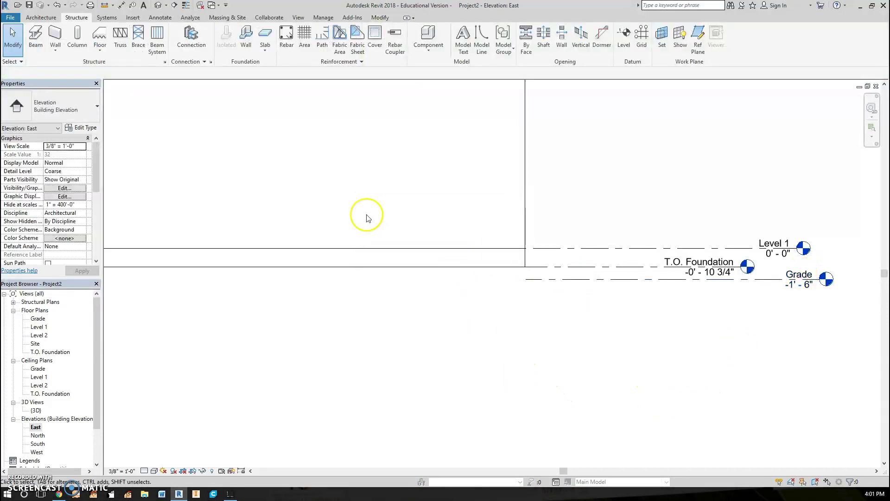
- Draw a new level below Grade at -3'-6"
left_click(624, 37)
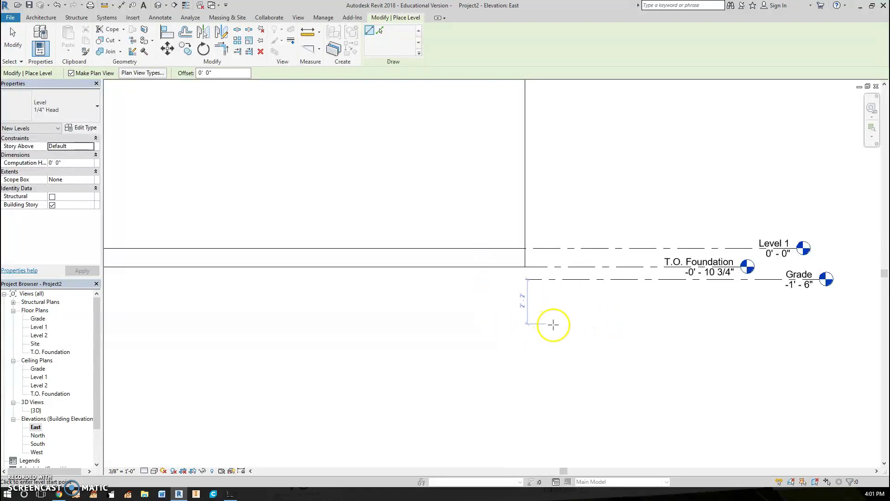
left_click(556, 320)
left_click(795, 320)
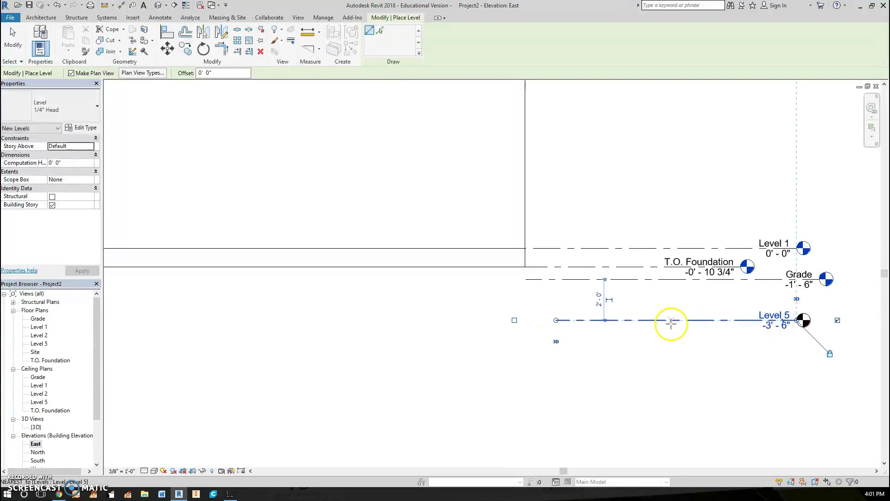
key("Escape")
- Rename the new level T.O. Footing, renaming its plan views to match
left_click(767, 319)
type("T.O. Footing")
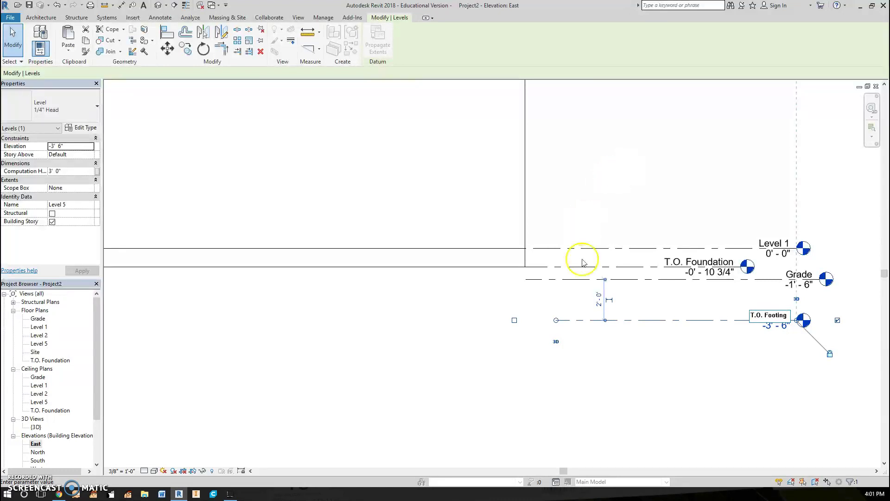
key("Return")
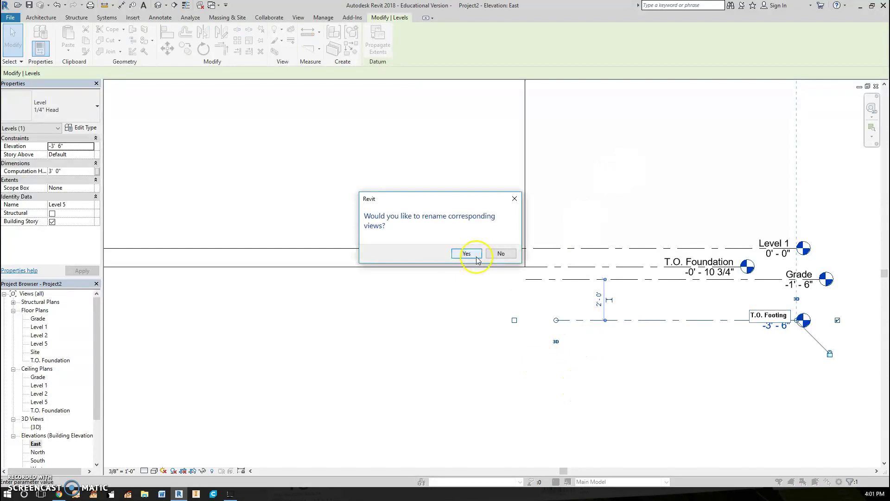
left_click(478, 260)
left_click(618, 371)
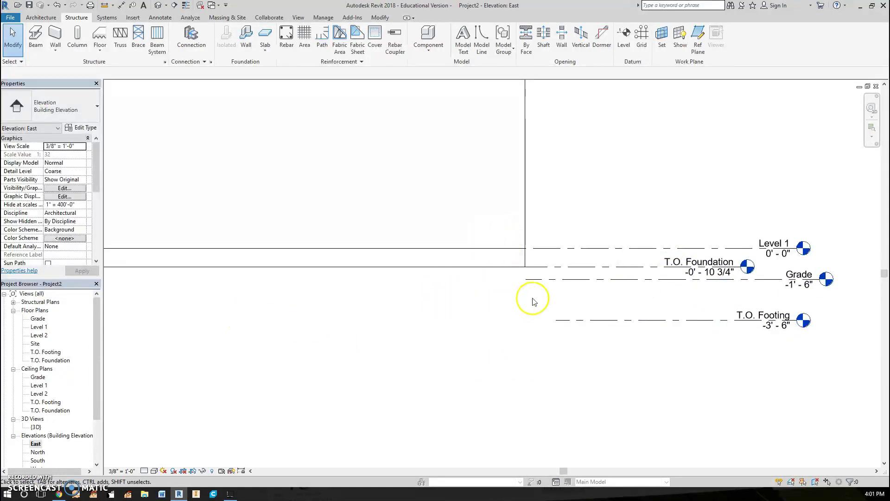
- Extend the Grade level line leftward and undo an accidental elbow on its head
left_click(527, 279)
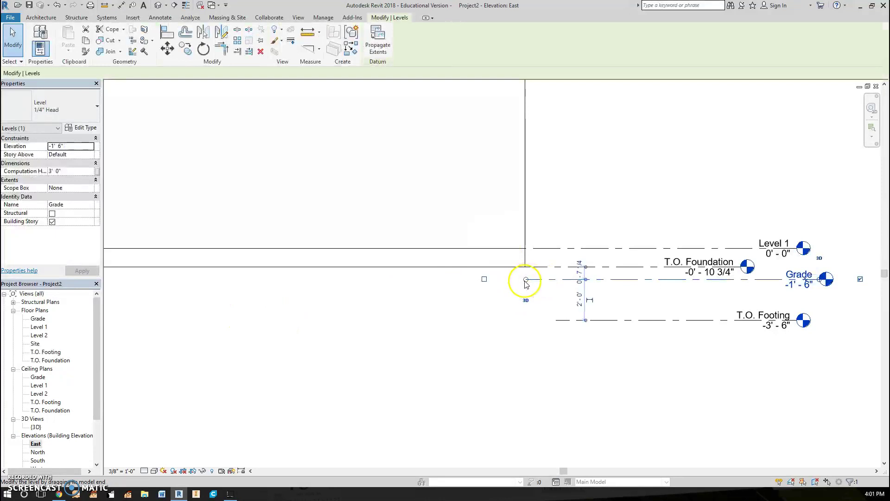
left_click_drag(526, 280, 302, 279)
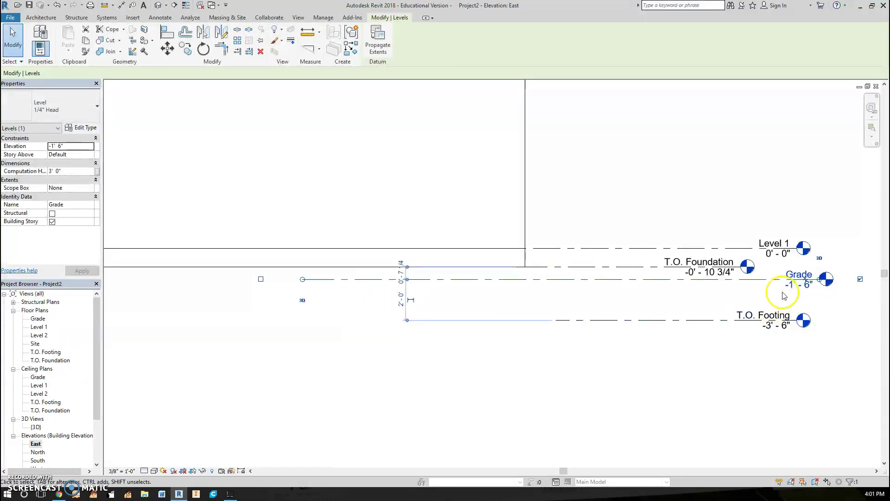
left_click(794, 284)
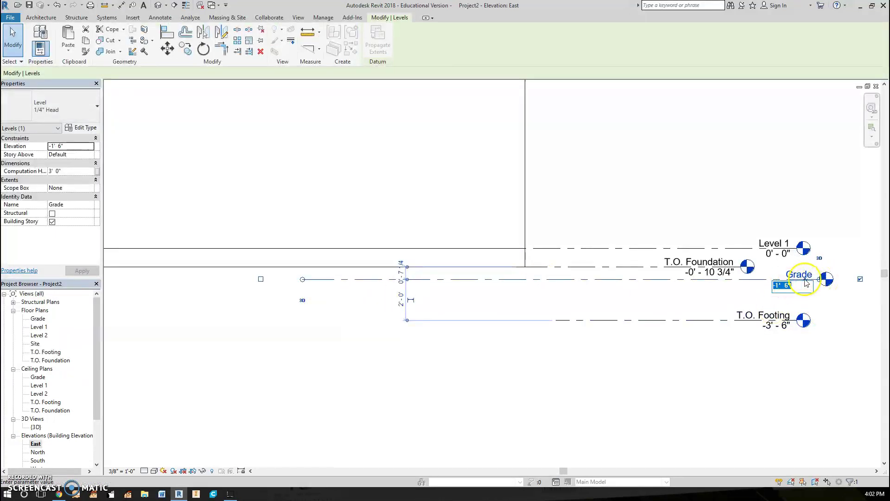
key("Escape")
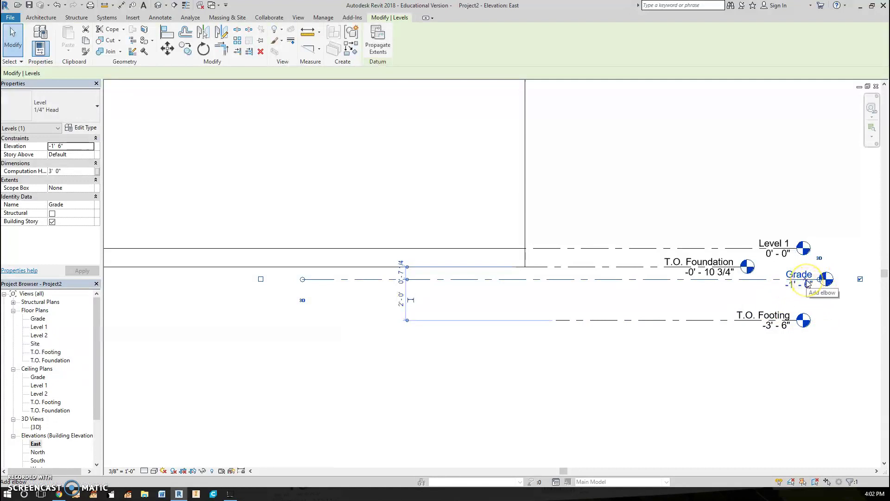
left_click(807, 283)
left_click(844, 338)
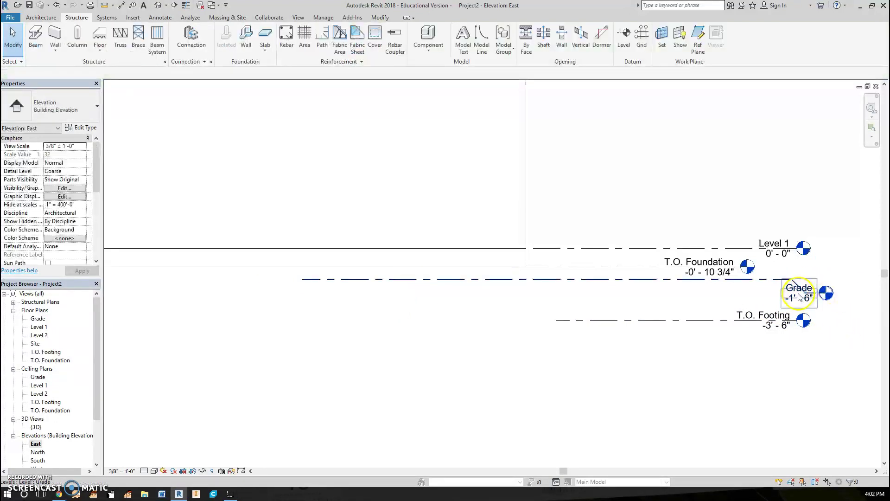
left_click(813, 332)
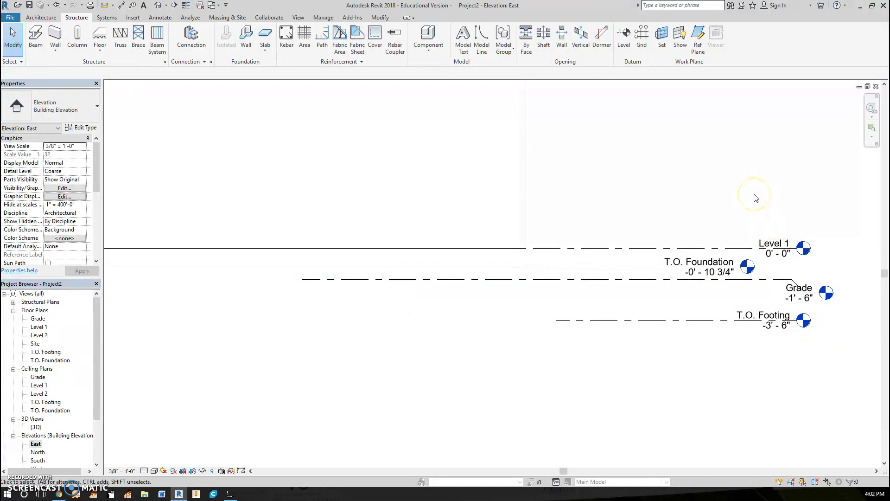
key("ctrl+z")
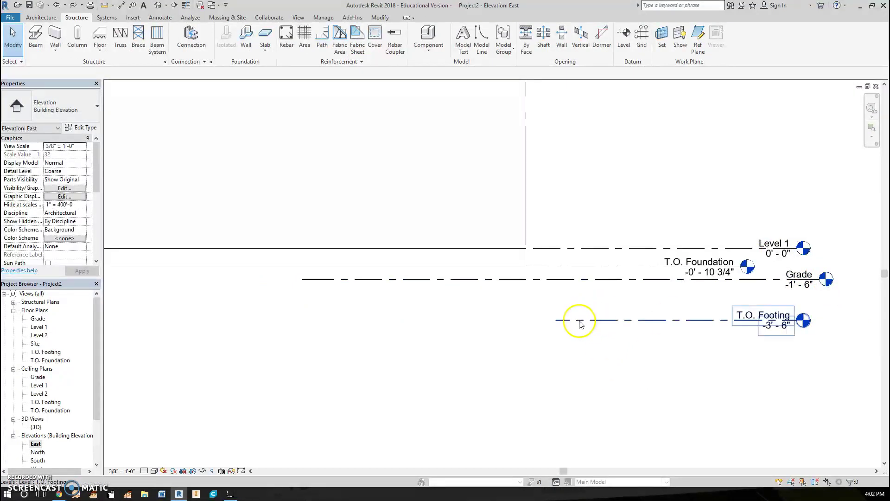
- Extend the T.O. Footing and Grade lines far left, past the building
left_click(581, 320)
left_click_drag(556, 320, 258, 333)
left_click(324, 279)
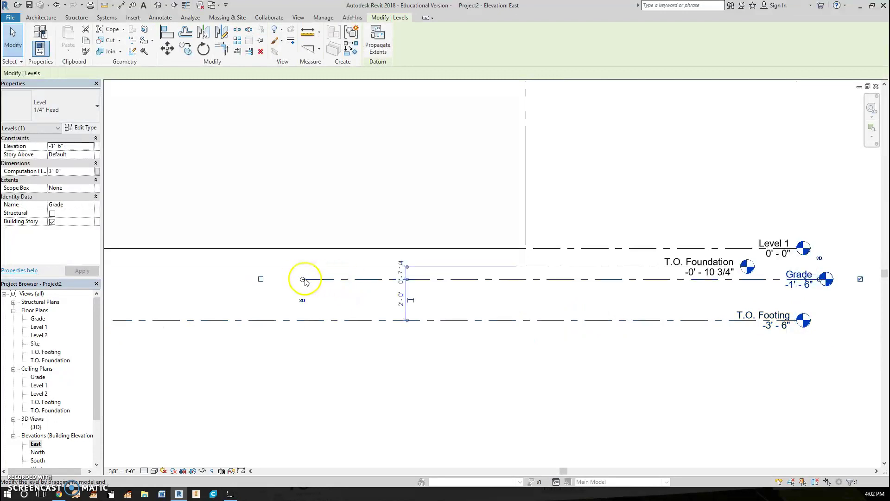
left_click_drag(304, 280, 133, 291)
left_click(666, 381)
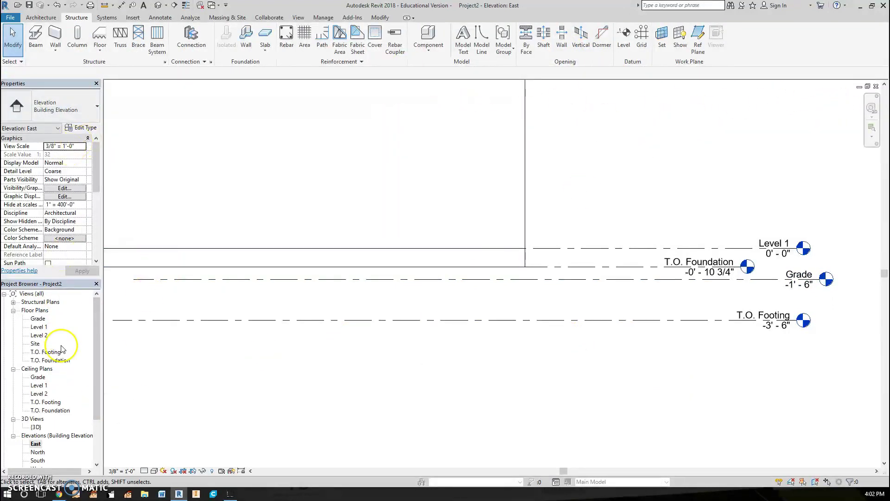
- Open the Level 1 floor plan and re-centre the building outline in the view
double_click(41, 327)
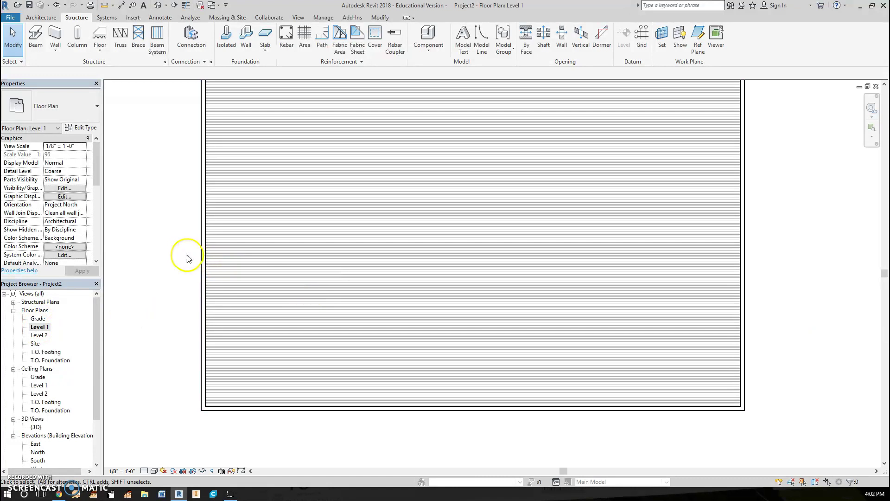
scroll(170, 239, "up", 1)
scroll(160, 239, "down", 1)
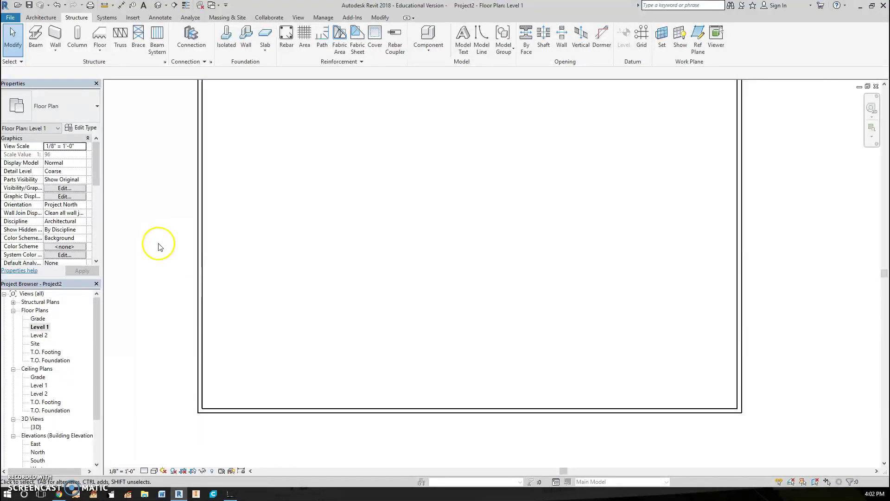
scroll(164, 204, "down", 1)
middle_click_drag(165, 201, 238, 264)
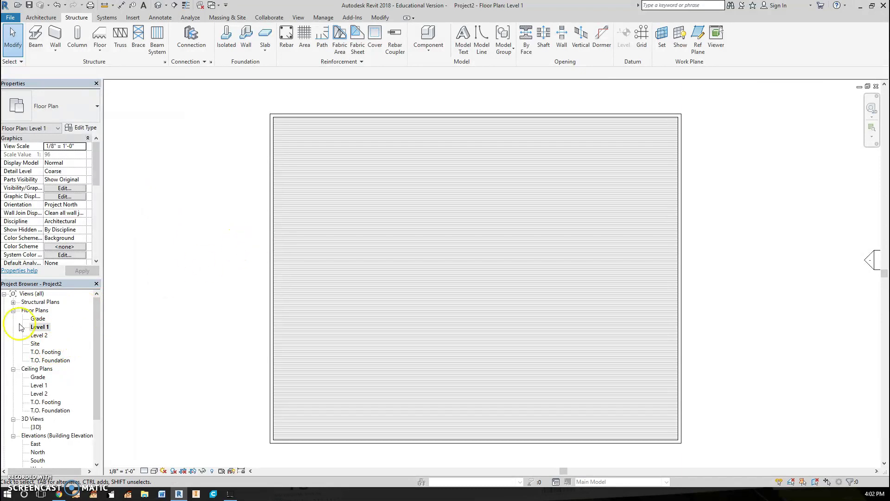
left_click(37, 319)
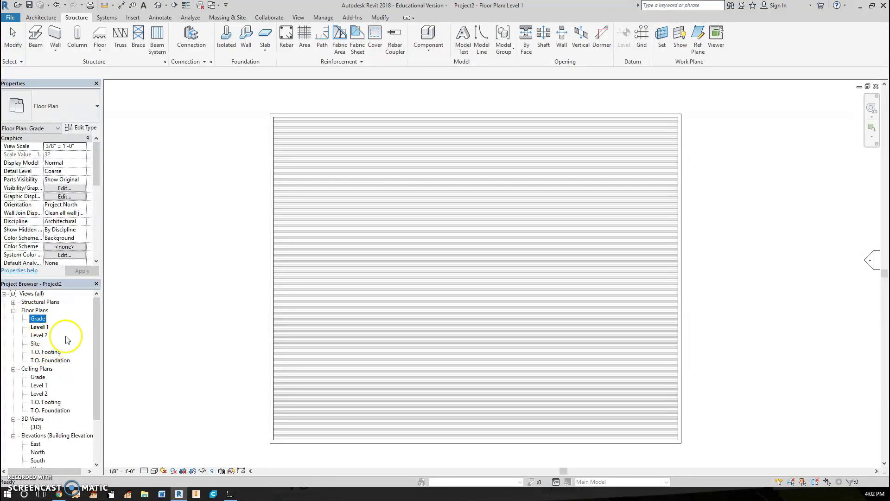
left_click(157, 239)
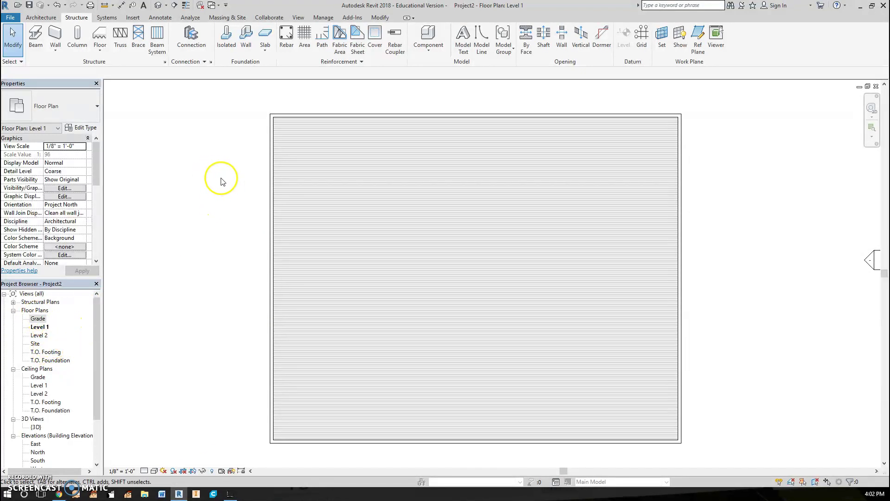
- Start a structural wall with the Foundation - 12" Concrete type selected
left_click(63, 38)
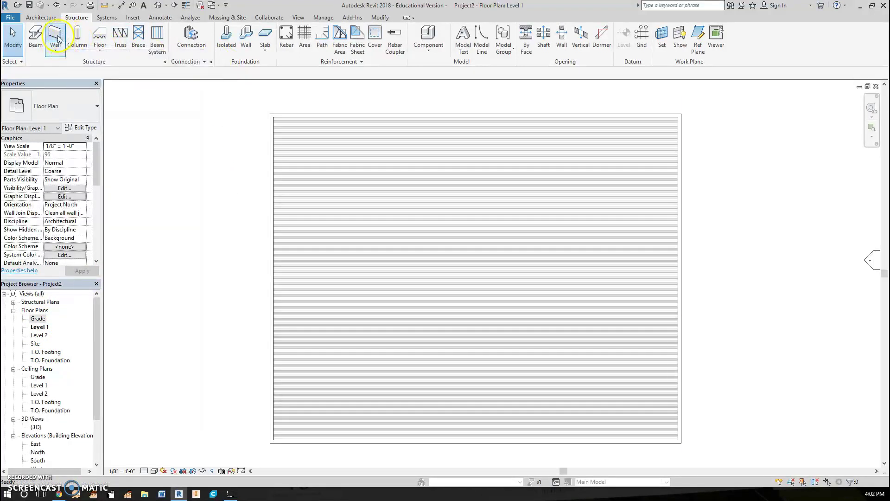
left_click(65, 106)
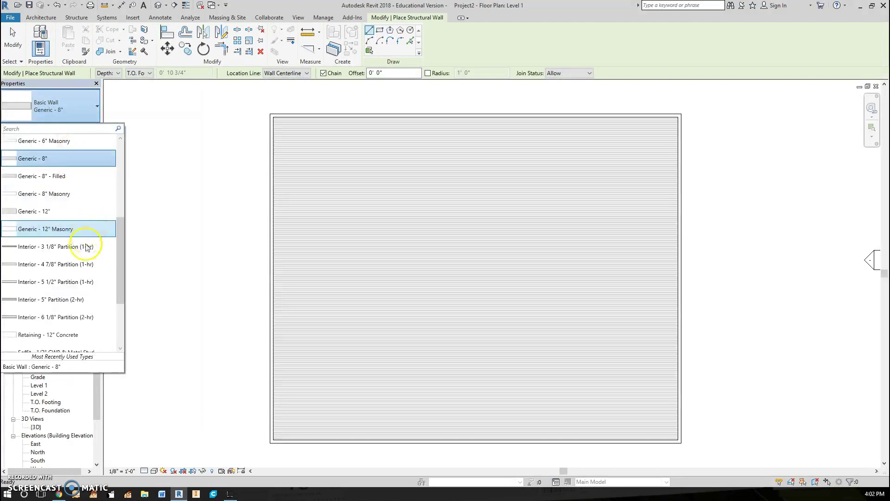
scroll(69, 226, "up", 1)
scroll(68, 218, "up", 1)
scroll(68, 213, "up", 1)
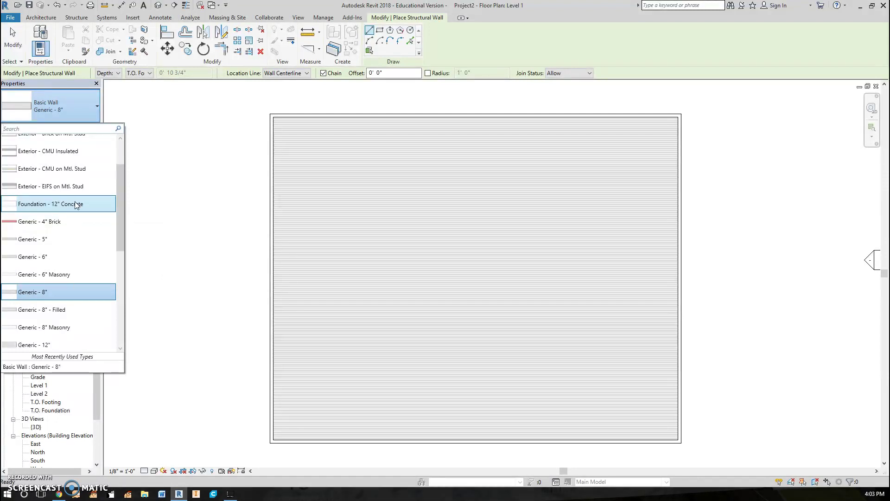
left_click(77, 204)
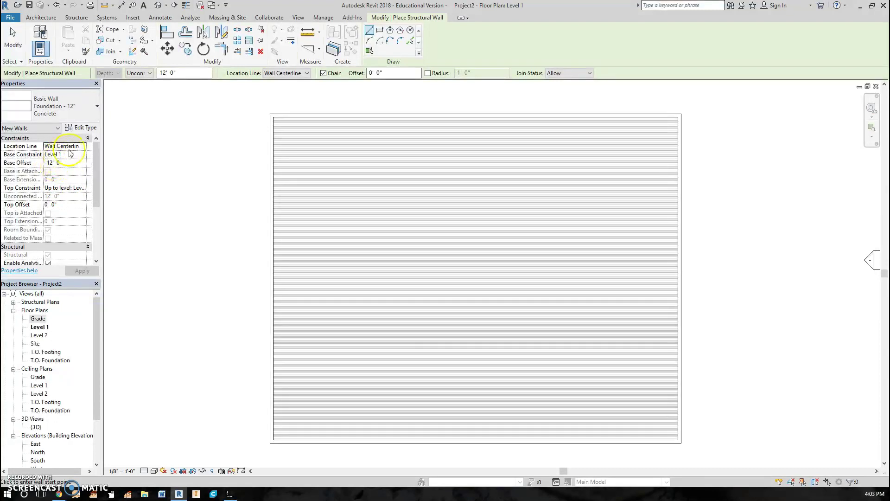
- Set the wall location line to the exterior finish face
scroll(402, 107, "up", 1)
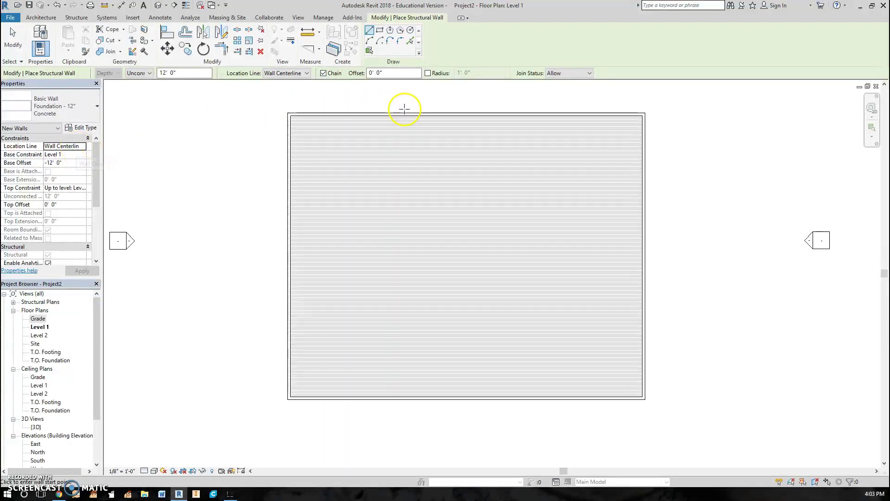
scroll(404, 109, "up", 1)
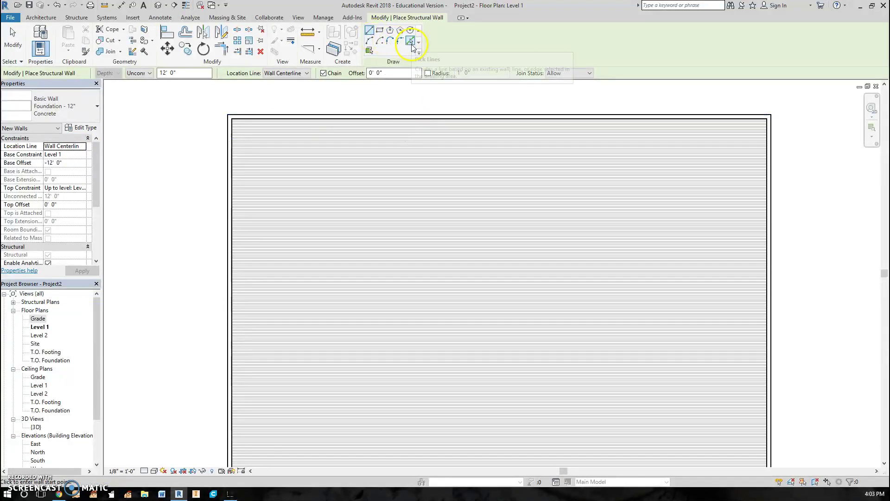
left_click(82, 147)
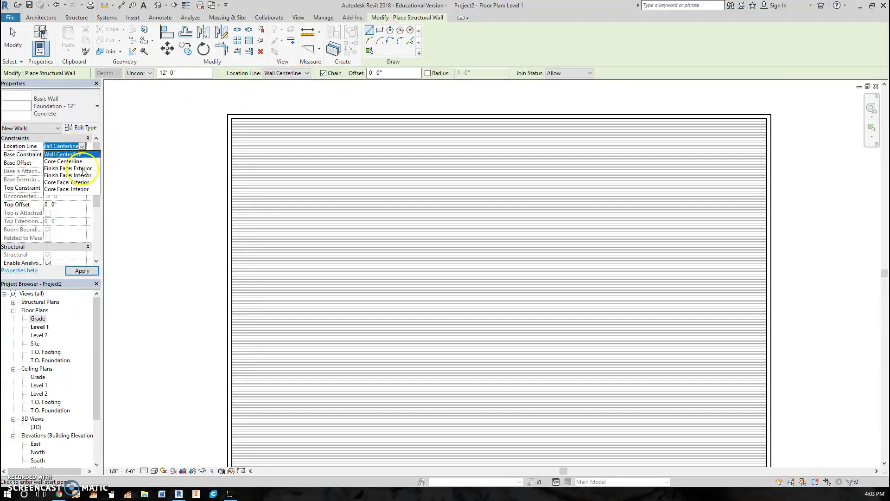
left_click(83, 168)
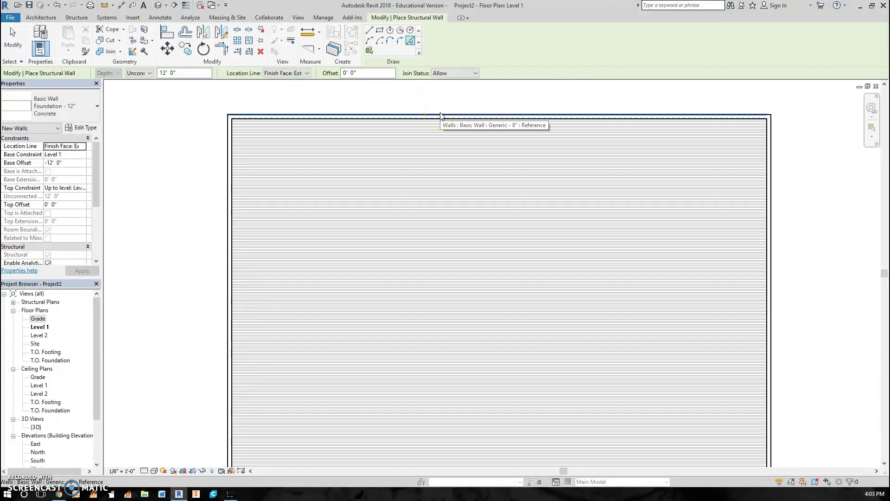
- Place foundation walls along the top, side and bottom slab edges, then exit the tool
scroll(440, 116, "up", 5)
left_click(344, 161)
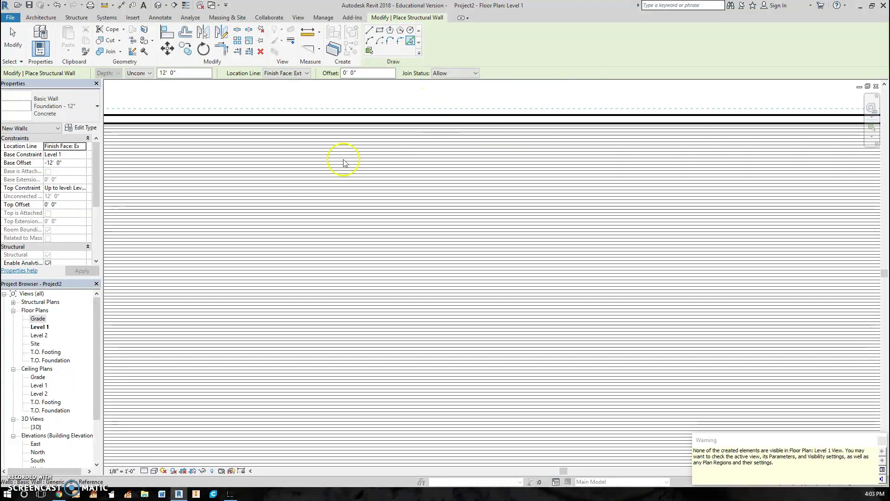
scroll(252, 214, "down", 4)
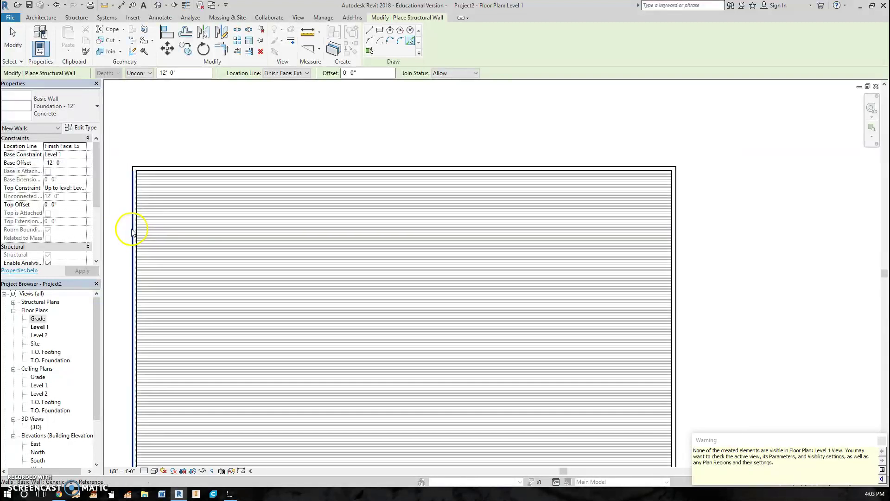
left_click(132, 230)
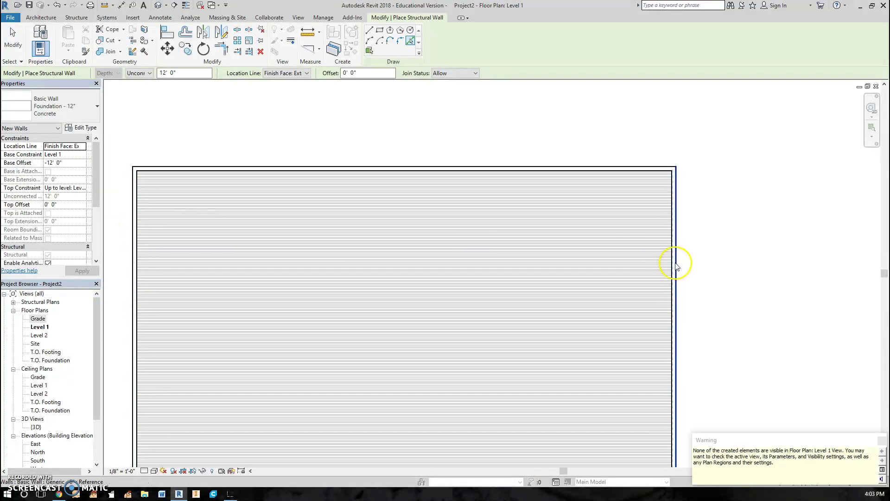
middle_click_drag(739, 258, 761, 123)
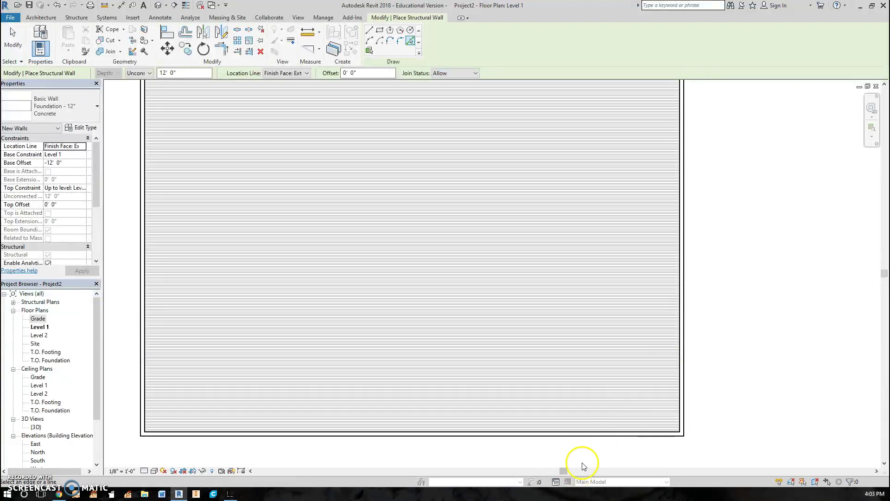
left_click(587, 435)
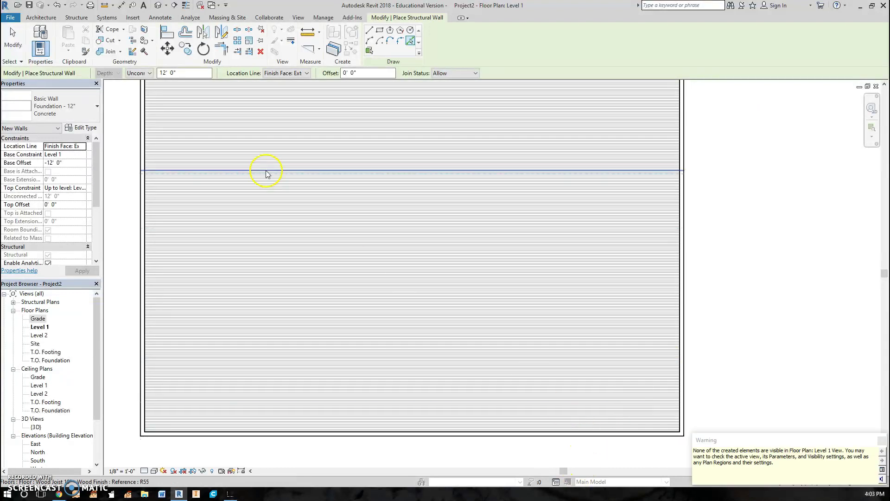
key("Escape")
key("Escape")
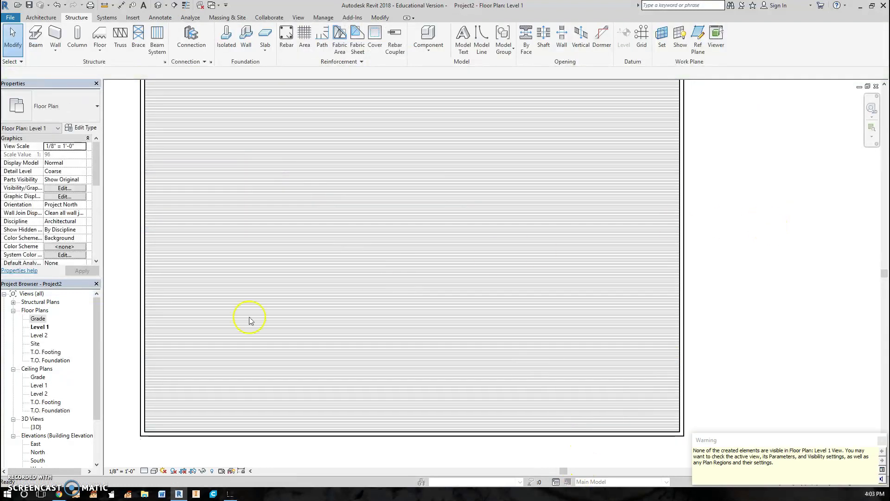
- Open the {3D} view and look at the foundation walls from Top and Home views
double_click(36, 427)
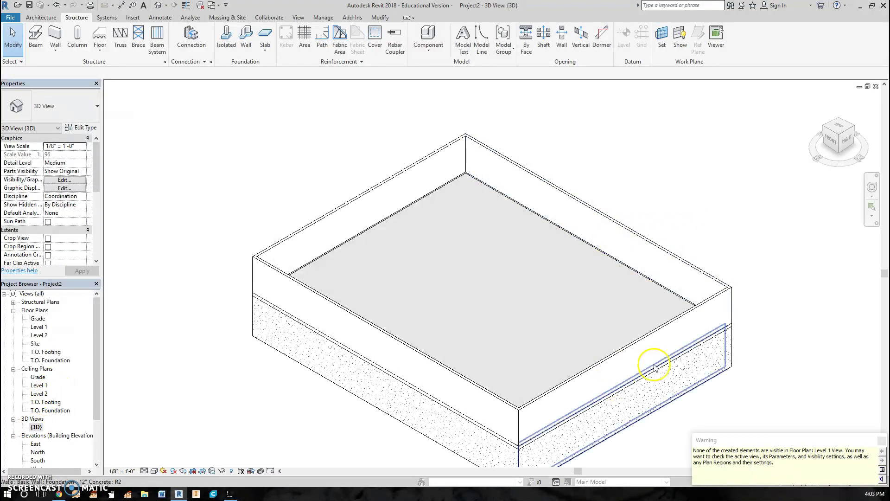
left_click(838, 127)
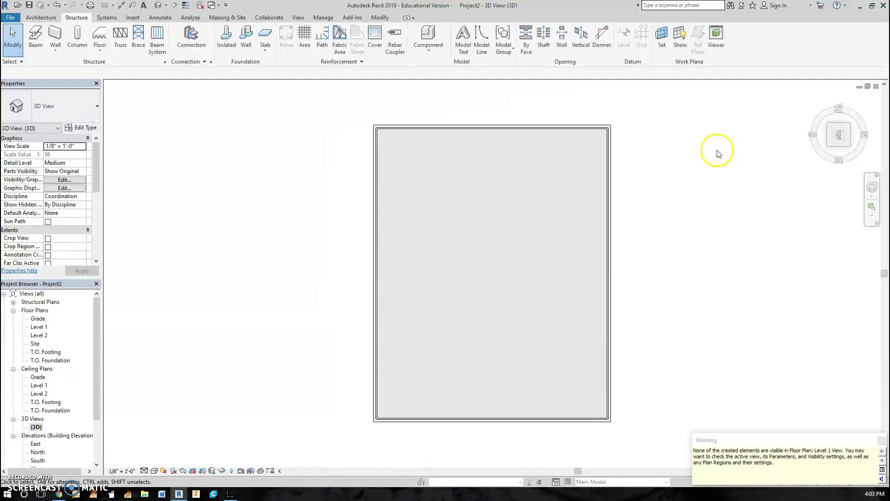
scroll(588, 139, "up", 2)
scroll(588, 135, "up", 2)
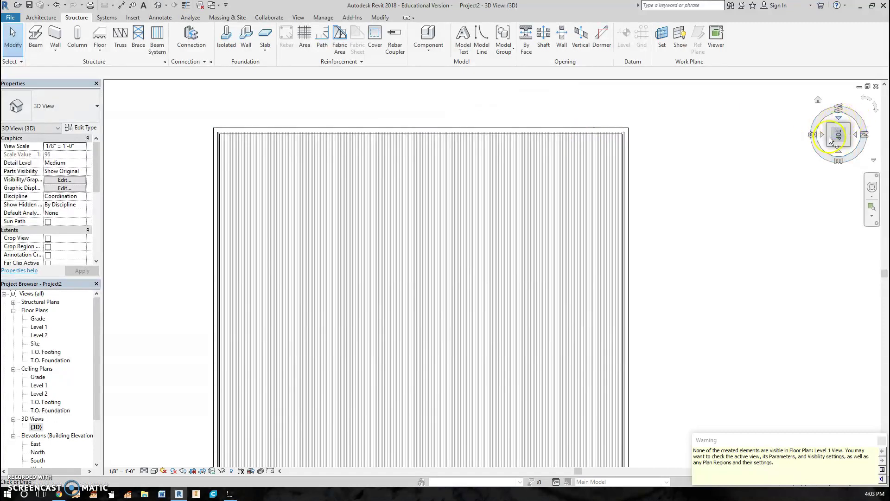
left_click(817, 100)
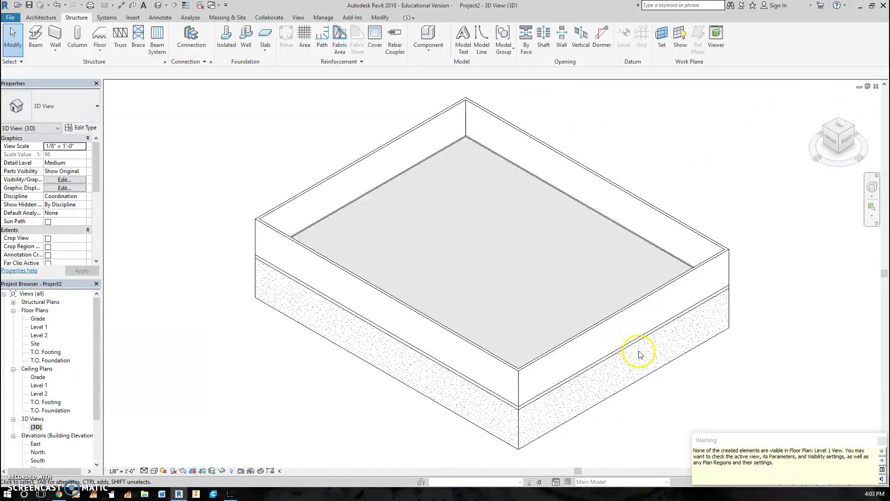
scroll(710, 308, "up", 3)
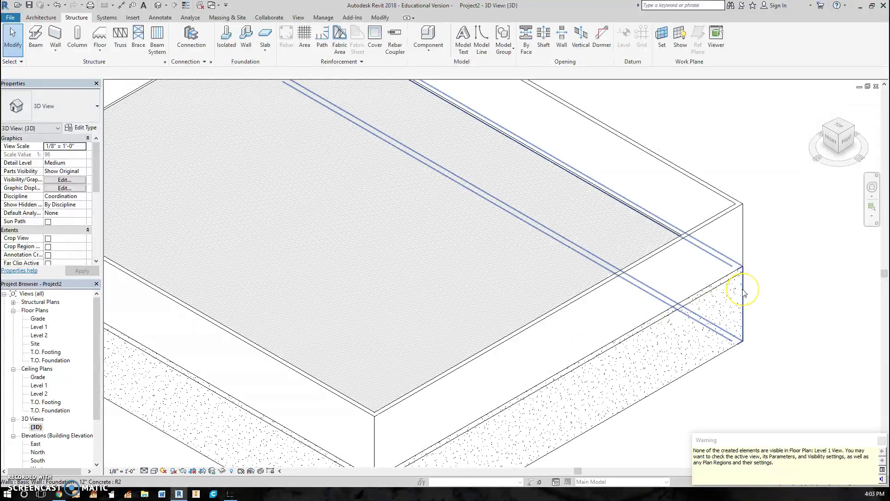
middle_click_drag(744, 292, 511, 350)
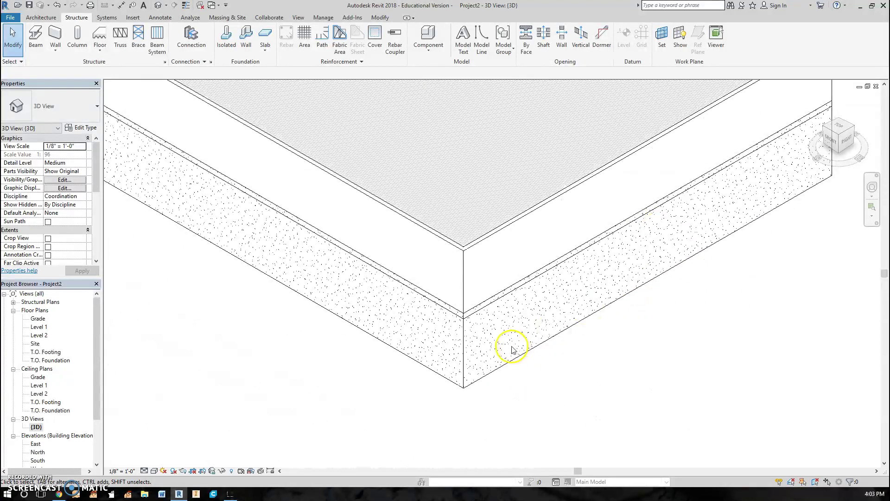
scroll(510, 349, "up", 2)
scroll(501, 345, "up", 2)
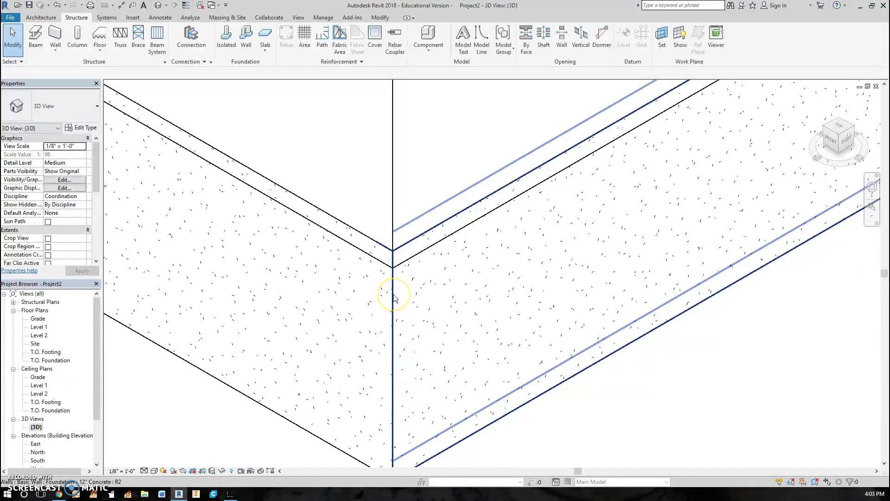
- Select the right foundation wall and check it from the Front view
left_click(634, 369)
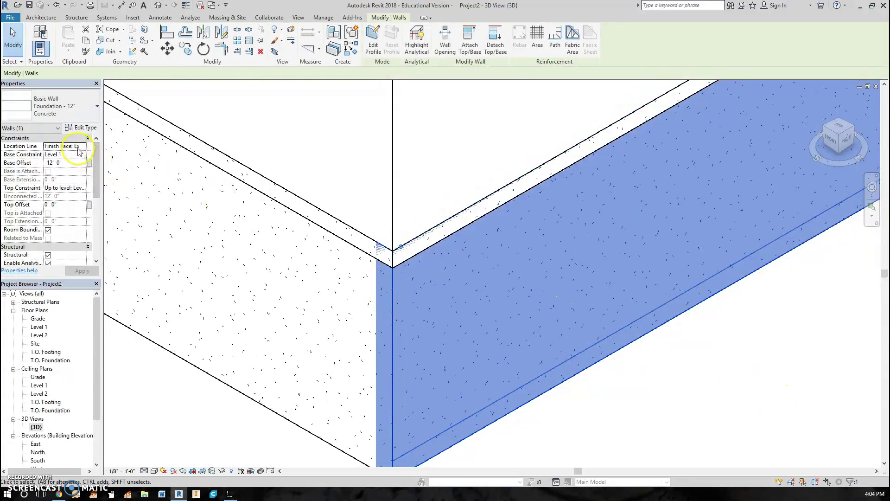
scroll(702, 213, "down", 1)
scroll(705, 165, "down", 2)
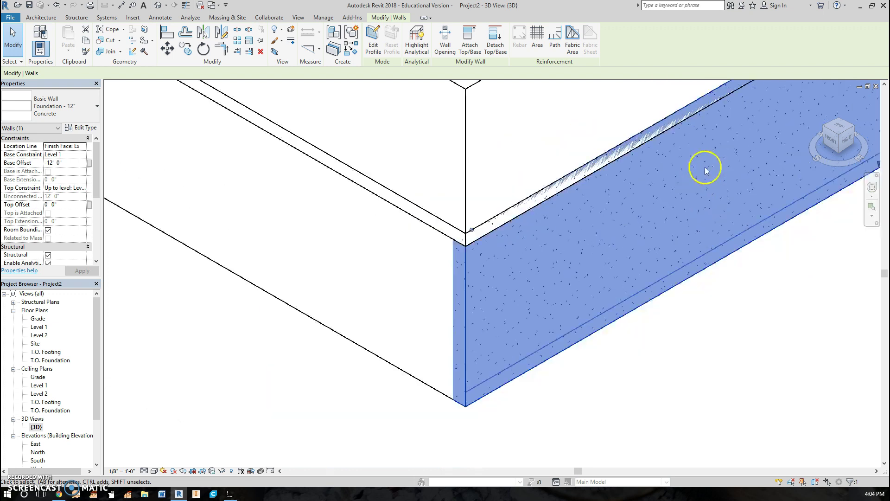
scroll(546, 288, "up", 1)
scroll(677, 178, "up", 1)
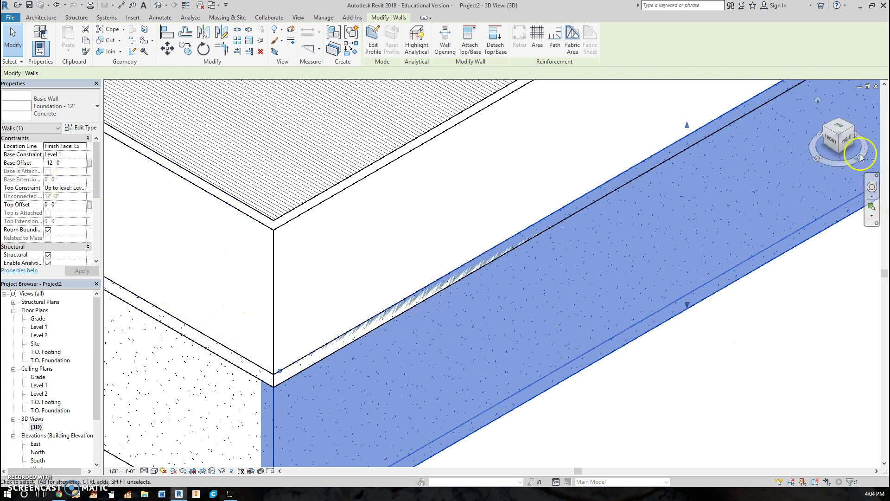
left_click(832, 143)
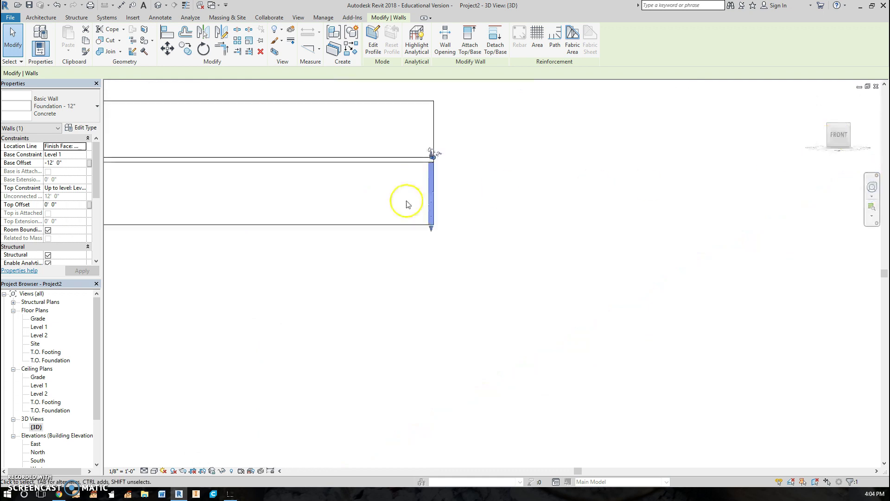
scroll(512, 267, "down", 1)
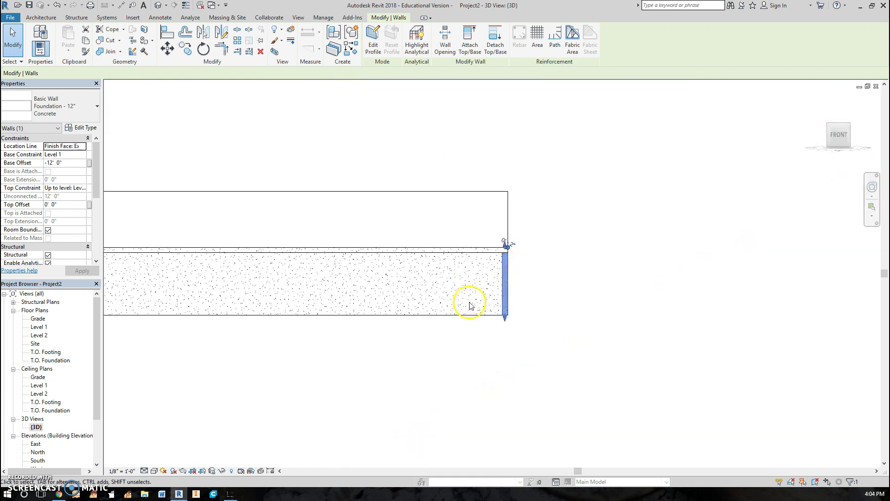
left_click(595, 324)
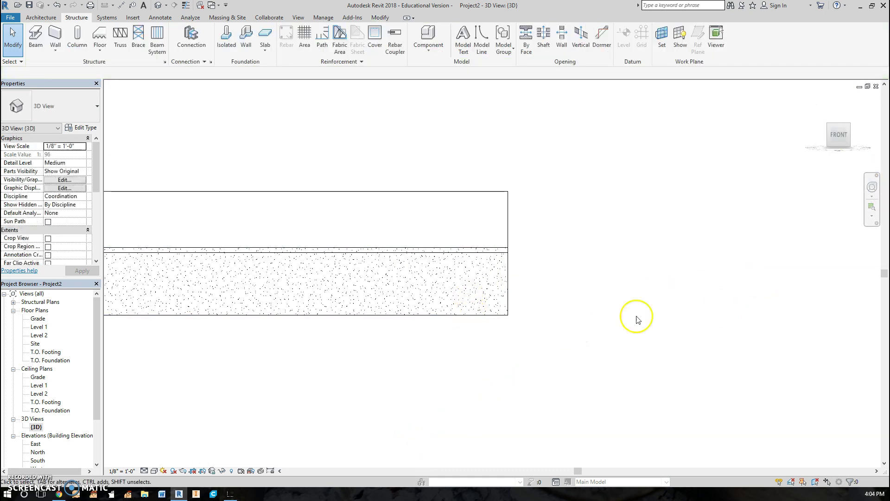
- Give all four walls Base Constraint T.O. Footing and Top Constraint Up to level: T.O. Foundation
middle_click_drag(533, 351, 682, 345)
left_click_drag(520, 306, 145, 254)
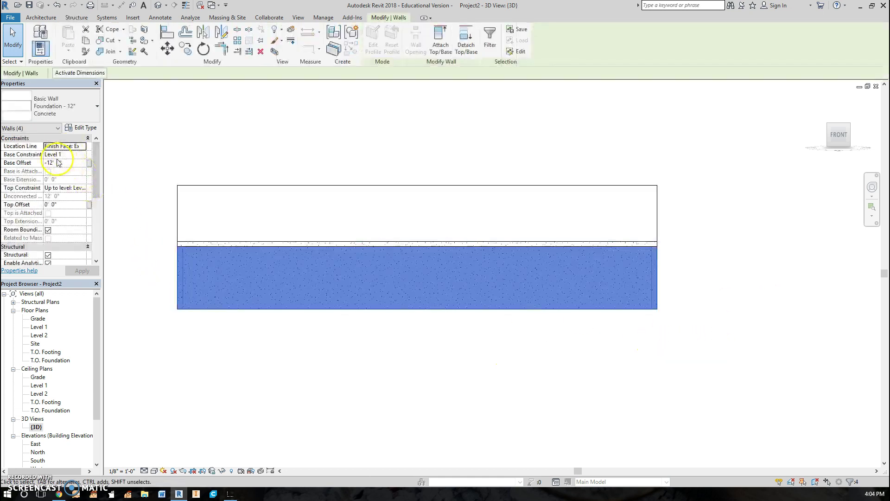
left_click(65, 156)
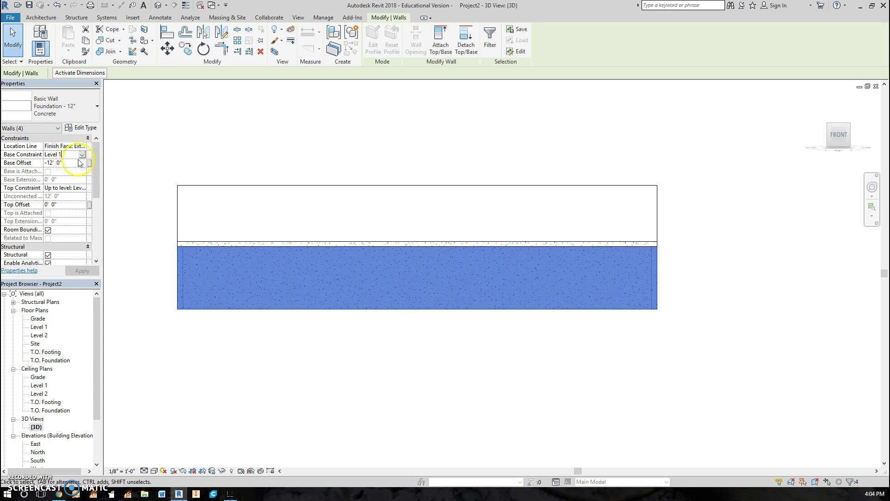
left_click(83, 155)
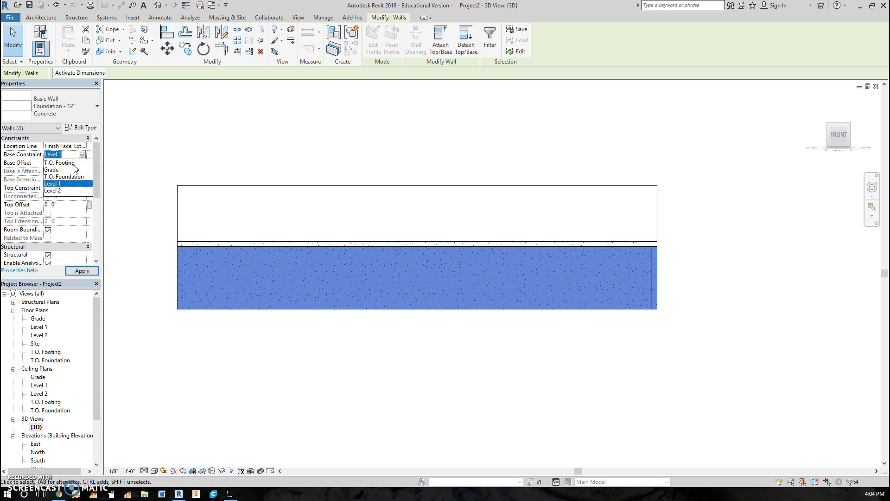
left_click(73, 163)
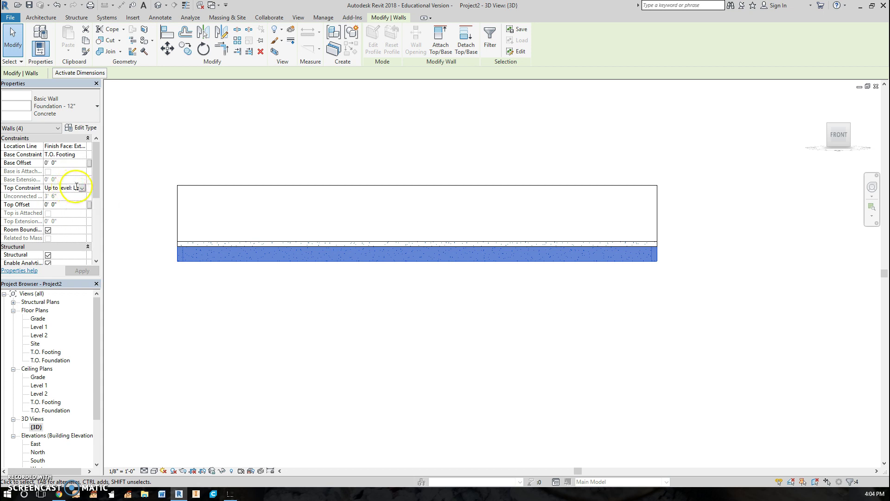
left_click(81, 188)
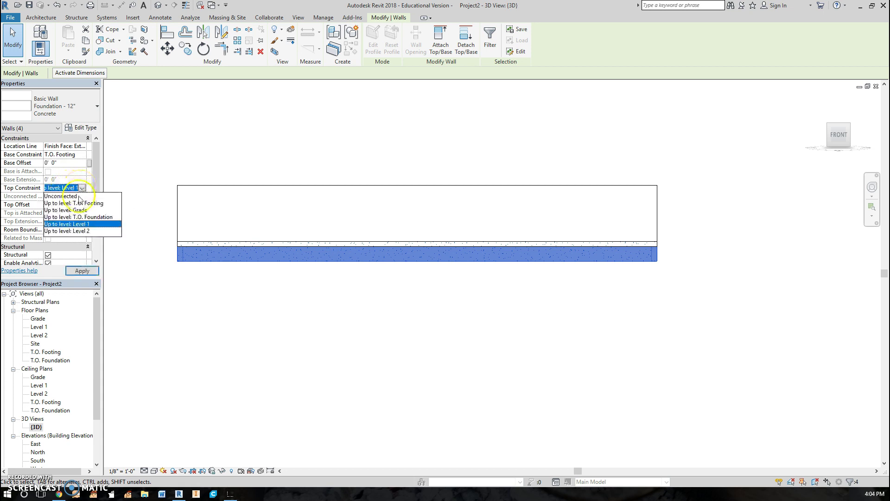
left_click(103, 217)
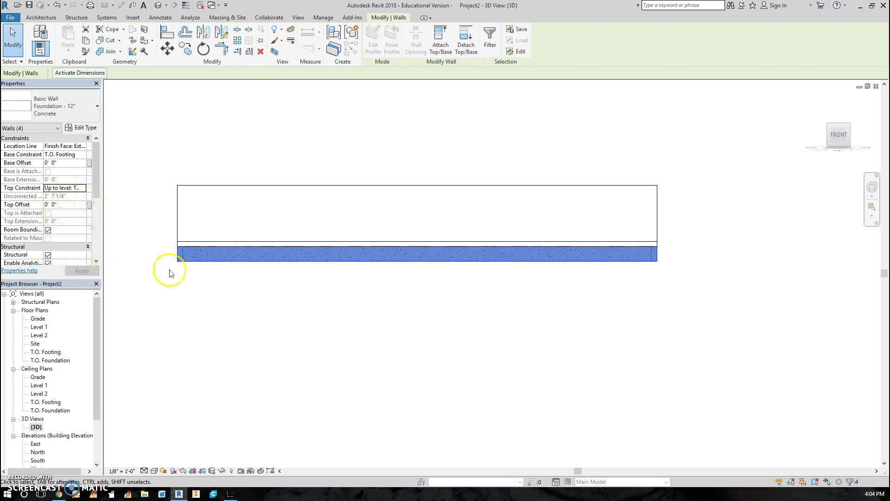
scroll(492, 246, "up", 2)
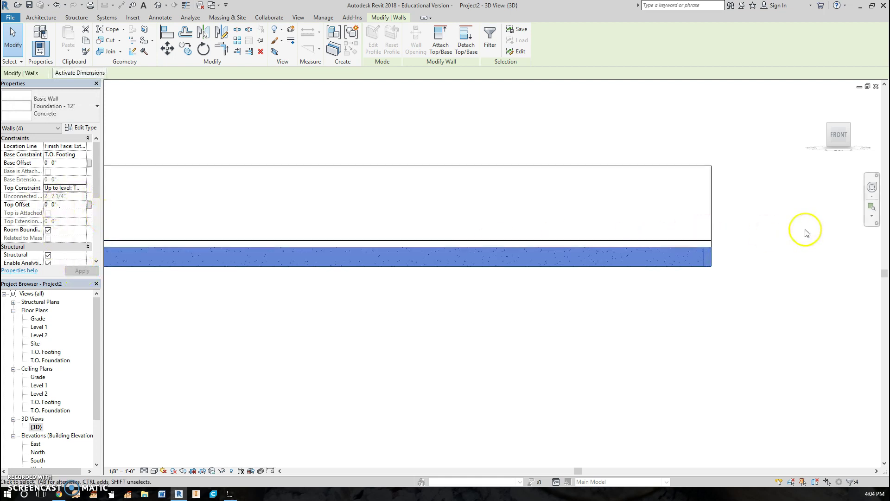
middle_click_drag(785, 248, 735, 258, "shift")
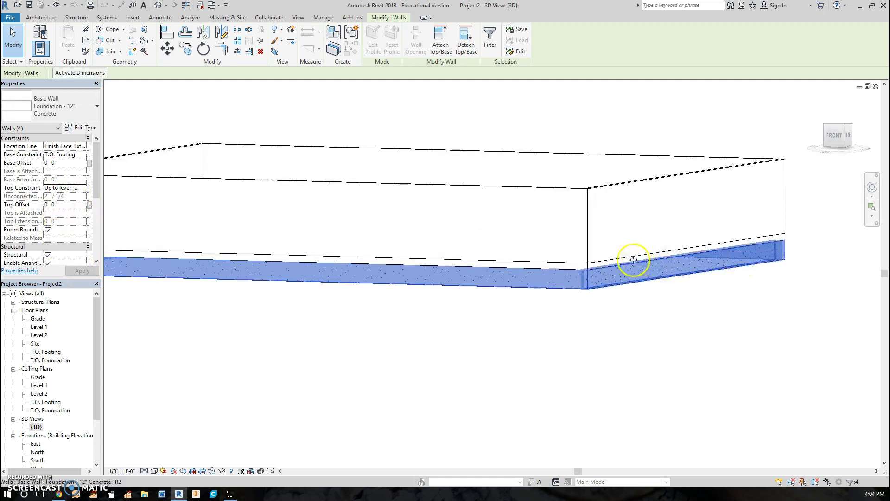
scroll(610, 268, "up", 2)
scroll(609, 270, "up", 3)
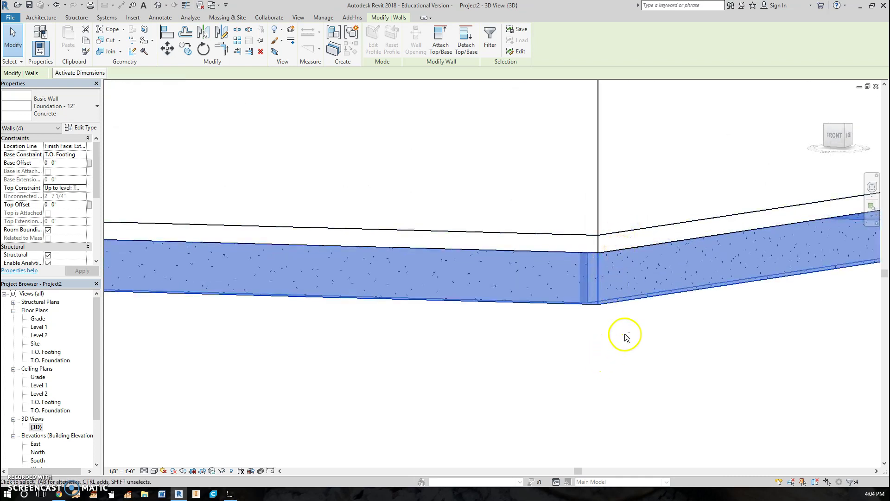
mouse_move(622, 338)
middle_mouse_down("shift")
mouse_move(647, 298)
mouse_move(618, 346)
mouse_move(636, 353)
middle_mouse_up("shift")
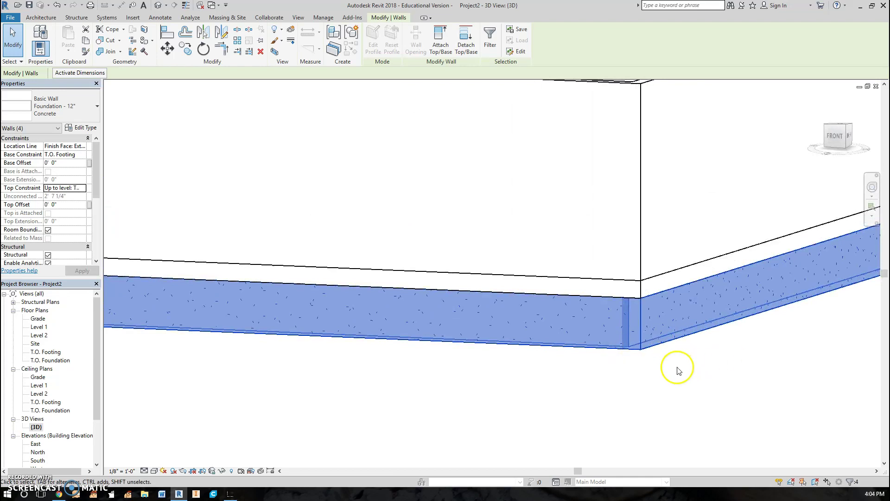
left_click(651, 352)
middle_click_drag(685, 368, 767, 308)
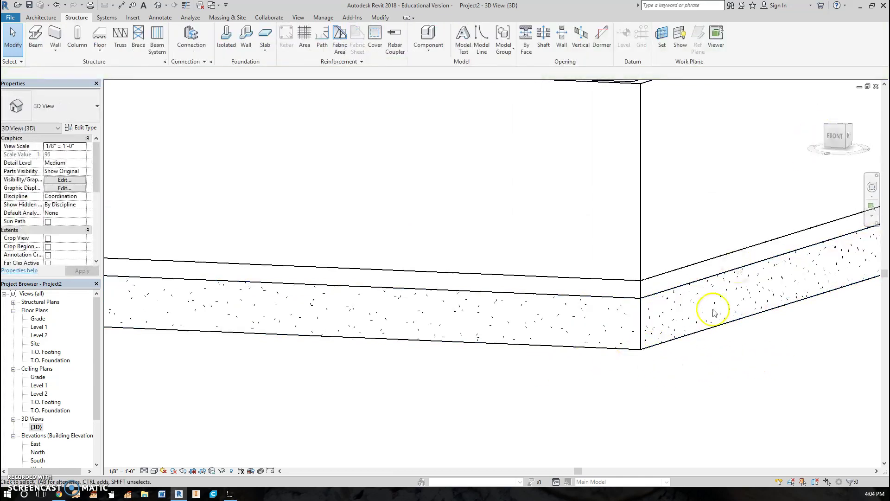
left_click(464, 277)
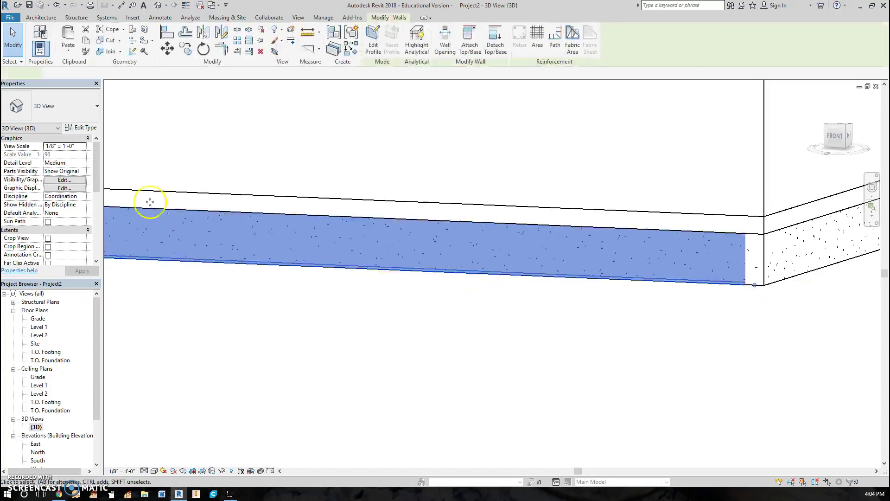
left_click(84, 129)
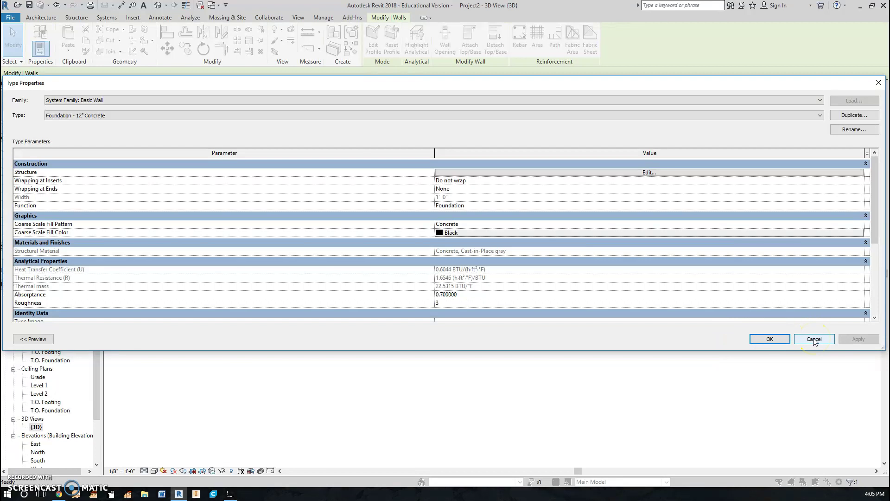
left_click(814, 339)
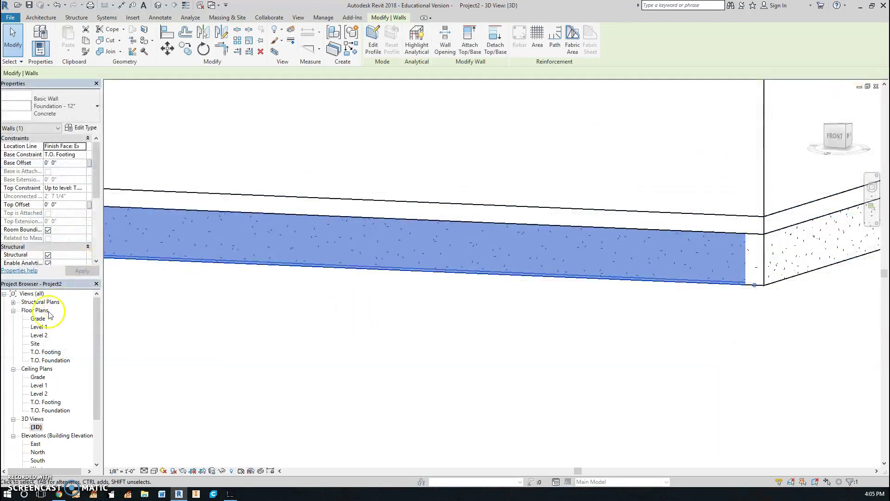
- Open the Level 1 floor plan from the Project Browser
double_click(35, 385)
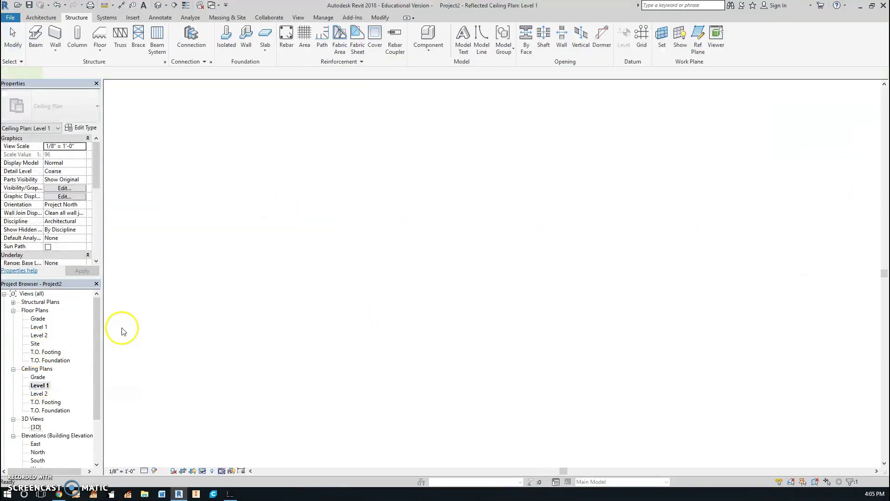
left_click(14, 369)
double_click(39, 326)
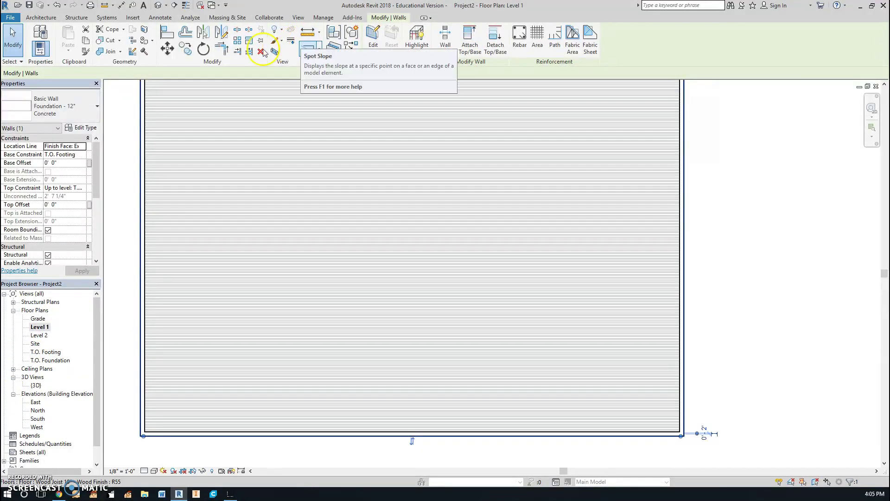
- Draw a building section from inside the building past the right foundation wall
left_click(298, 17)
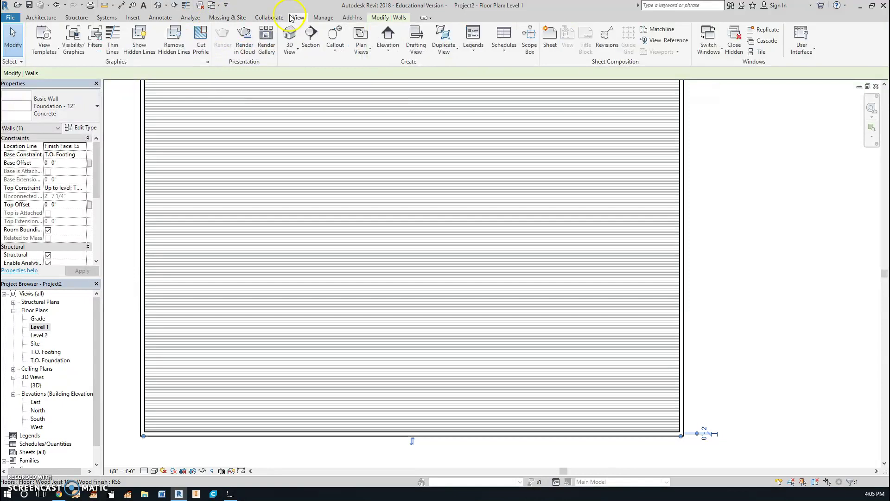
left_click(311, 36)
left_click(639, 274)
left_click(738, 273)
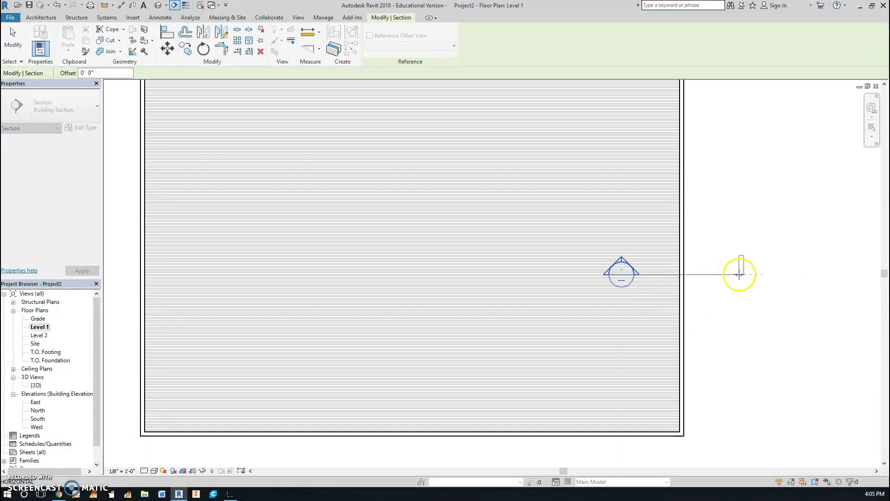
key("Escape")
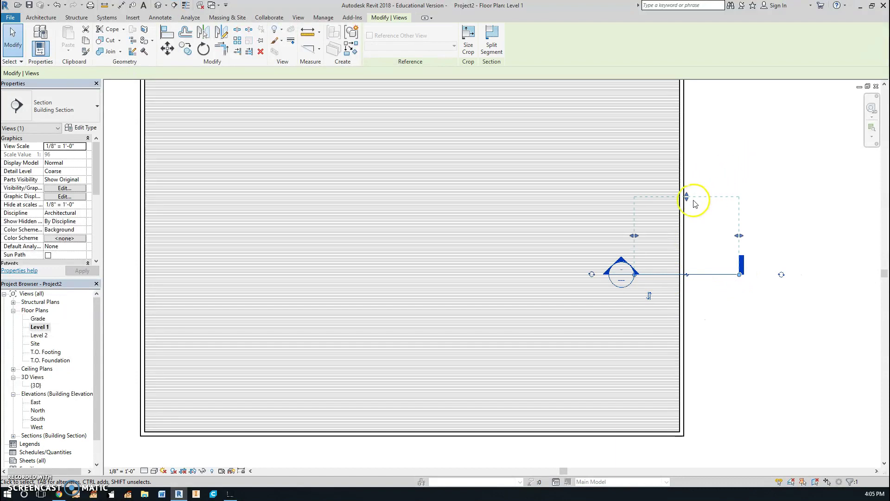
left_click(747, 174)
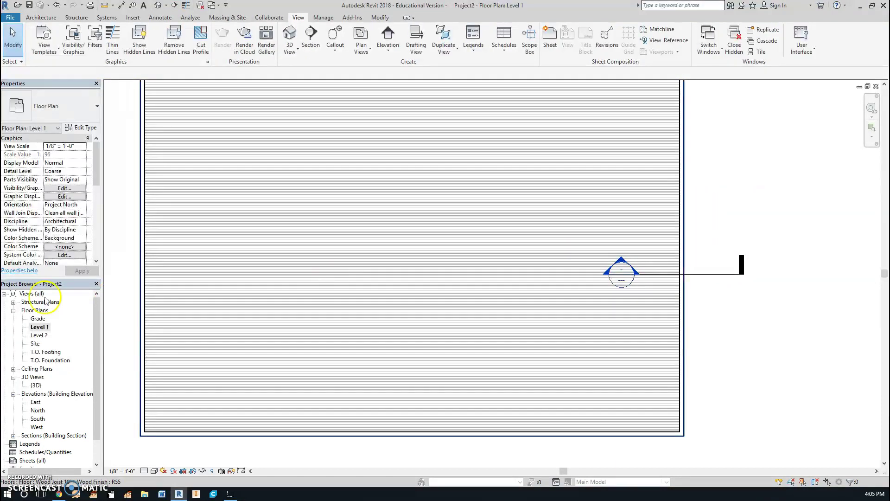
- Open Section 1 and zoom in on the foundation wall beneath the slab
left_click(13, 436)
double_click(42, 444)
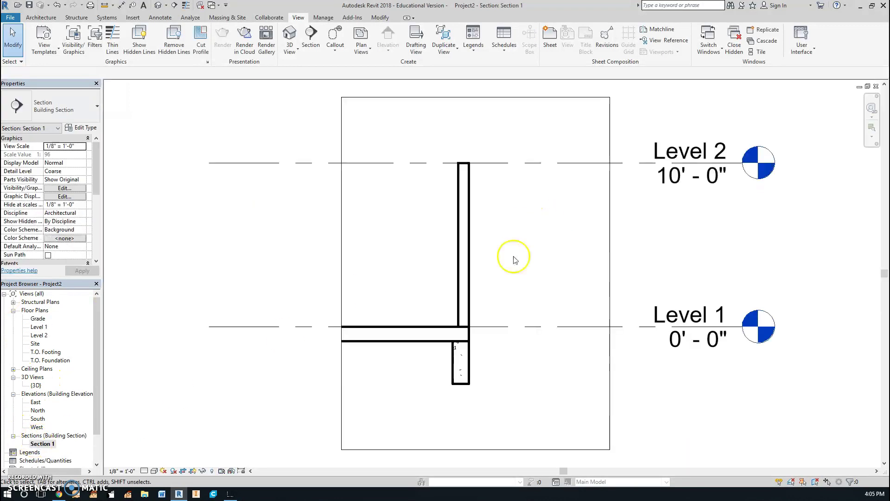
scroll(461, 345, "up", 1)
scroll(462, 347, "up", 3)
scroll(464, 344, "up", 1)
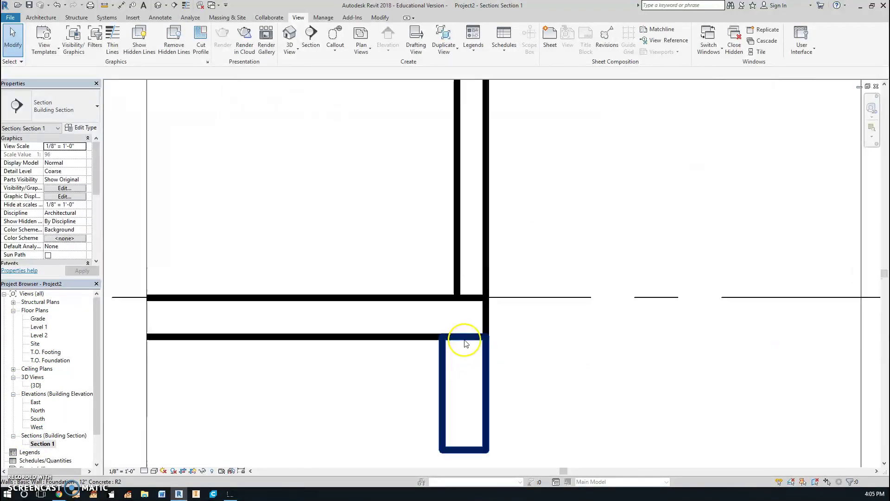
scroll(465, 343, "up", 1)
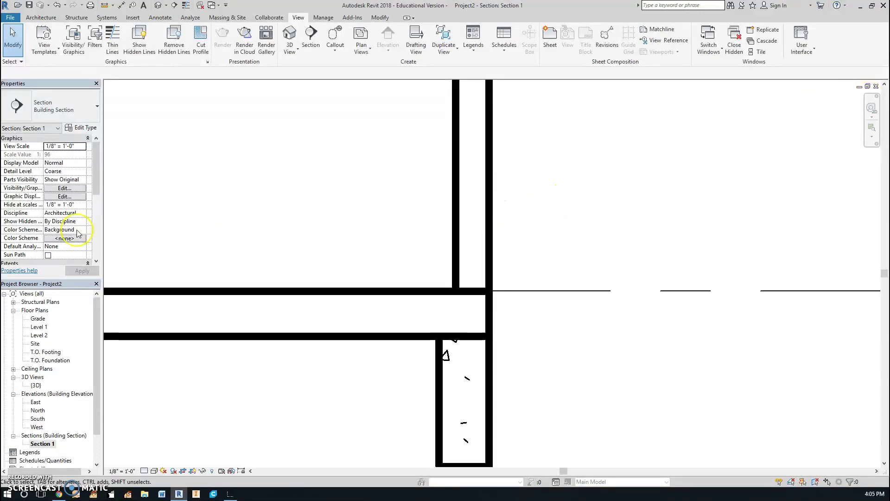
- Review the foundation wall's single 1'-0" concrete layer and close its type properties unchanged
left_click(86, 128)
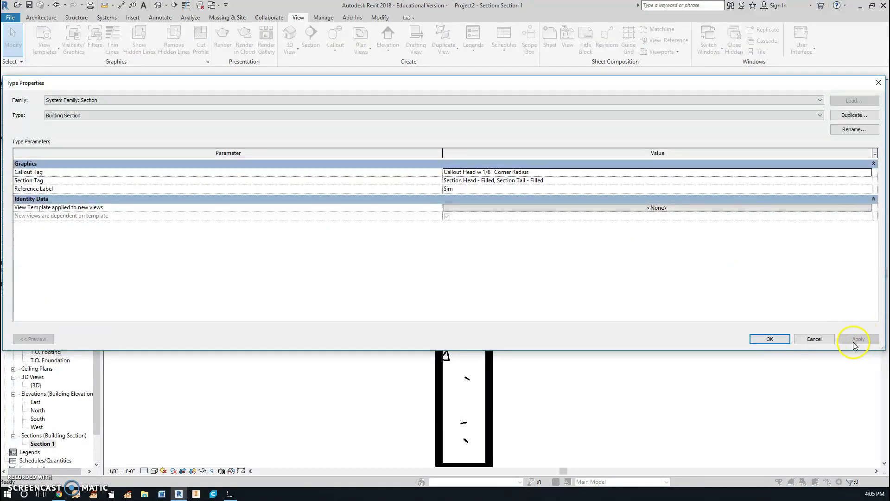
left_click(818, 339)
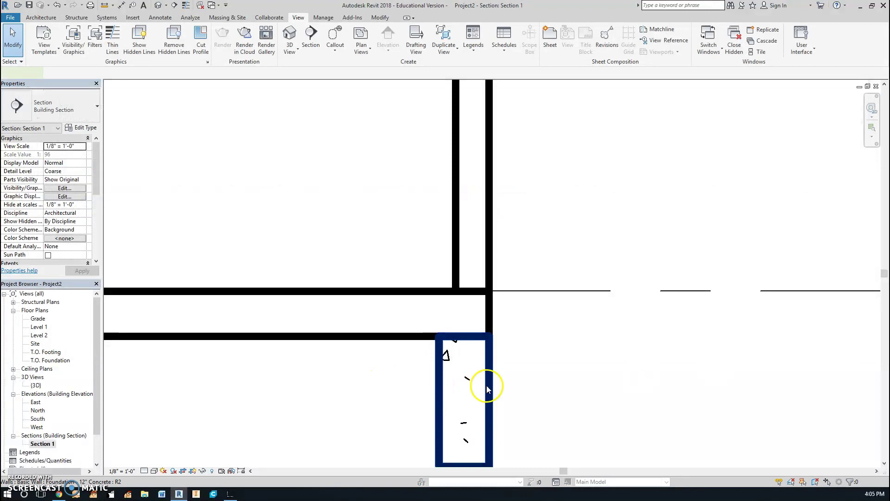
left_click(476, 378)
left_click(90, 127)
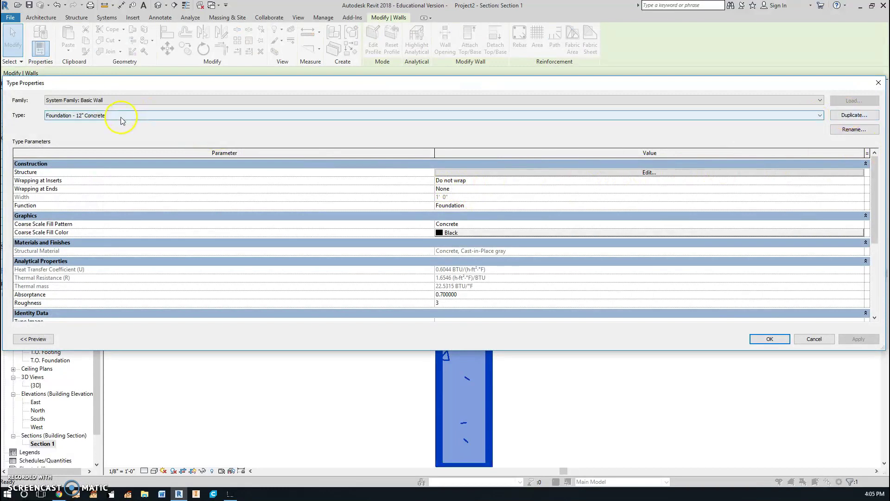
left_click(652, 175)
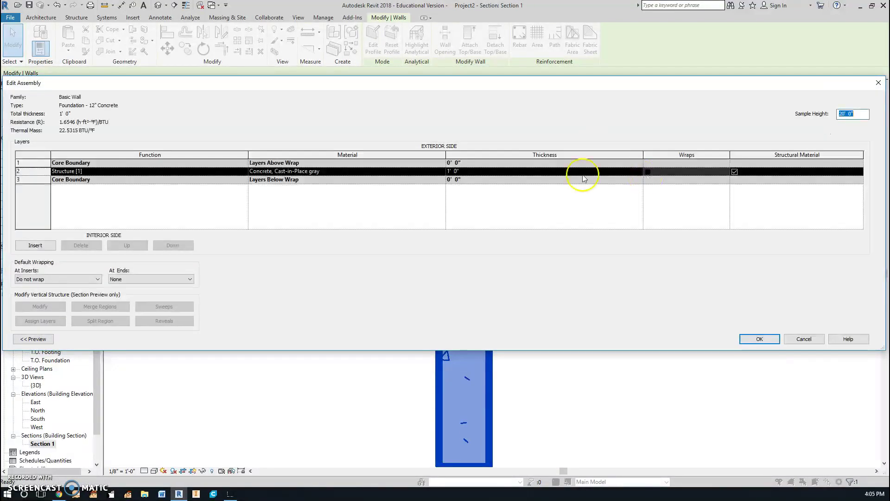
left_click(809, 340)
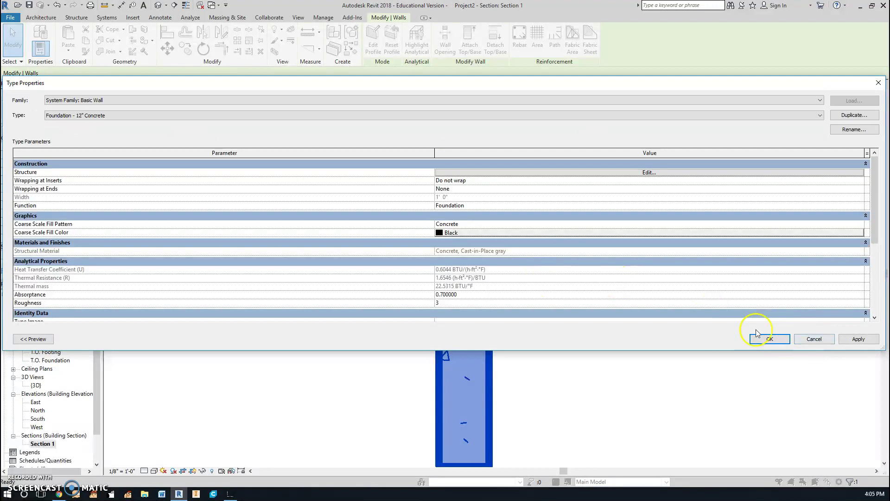
left_click(809, 340)
left_click(608, 329)
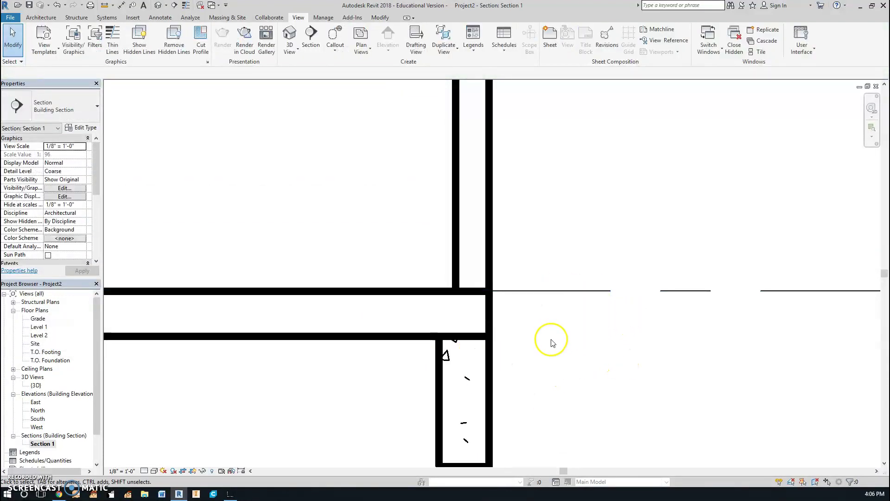
- Return to the default {3D} view with the Structure tools displayed
scroll(551, 342, "up", 1)
scroll(551, 345, "down", 2)
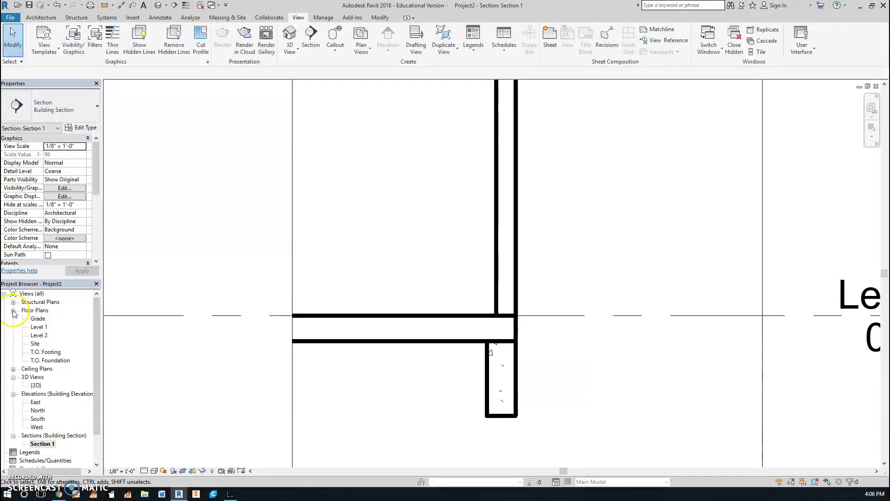
double_click(34, 386)
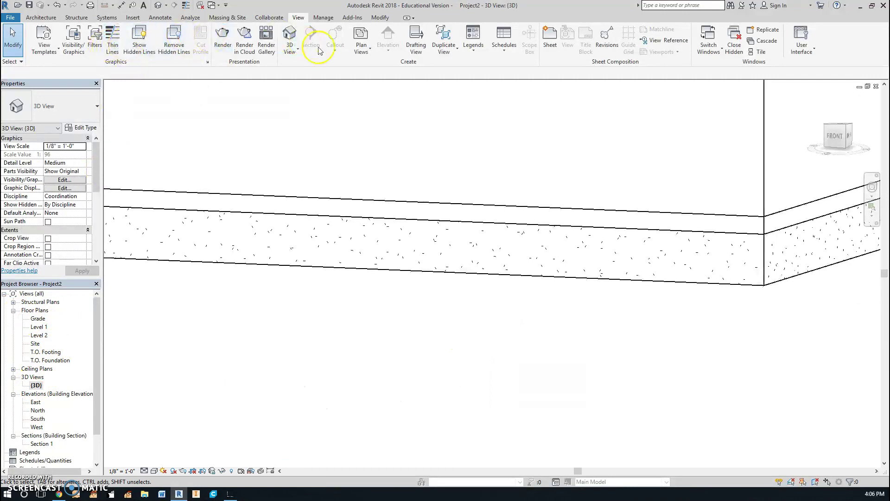
left_click(76, 17)
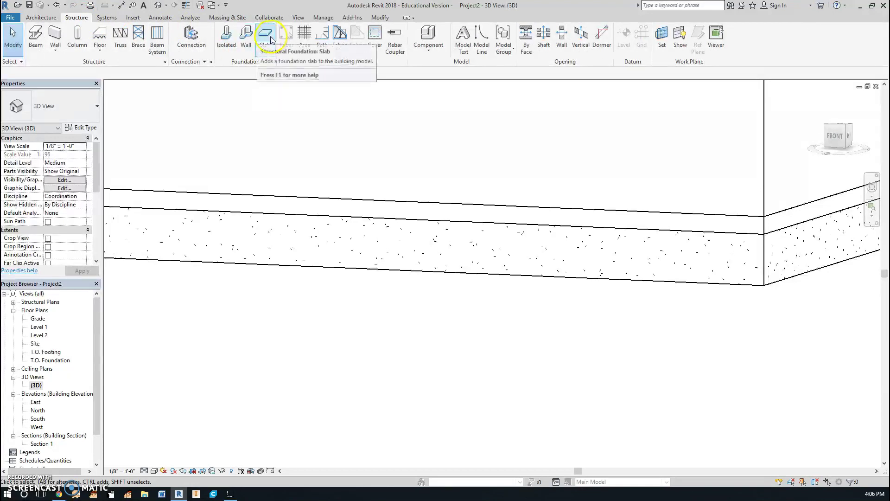
- Add wall footings under the front and right foundation walls
left_click(245, 38)
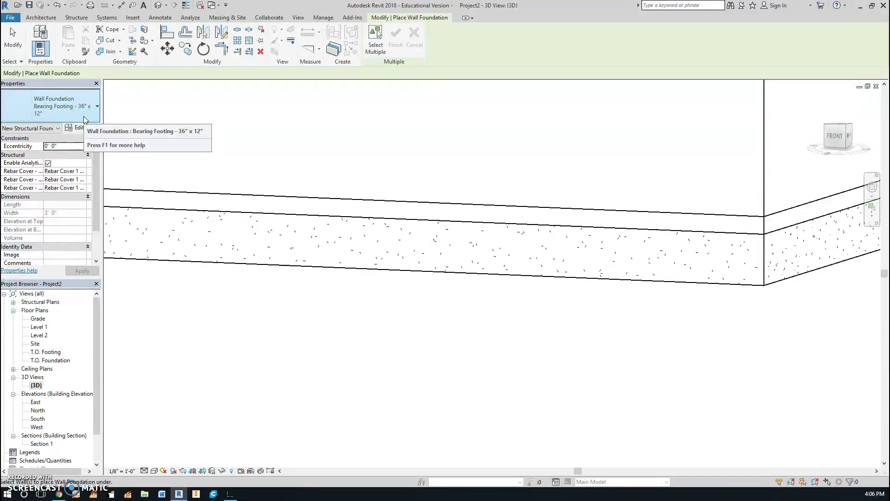
left_click(596, 285)
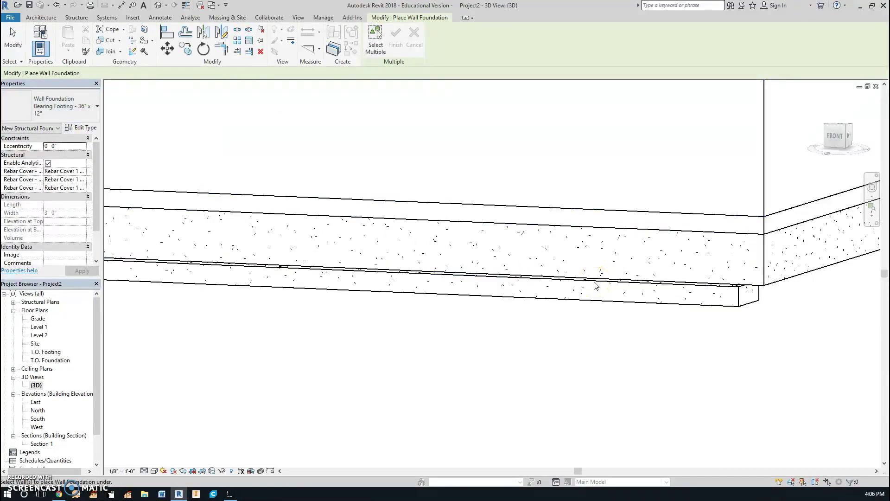
left_click(793, 274)
- Orbit and zoom around the building corner to inspect the new footings
mouse_move(691, 356)
middle_mouse_down()
mouse_move(501, 381)
mouse_move(480, 367)
middle_mouse_up()
scroll(517, 362, "down", 2)
scroll(524, 320, "down", 2)
scroll(533, 295, "down", 1)
mouse_move(511, 341)
middle_mouse_down("shift")
mouse_move(521, 273)
mouse_move(413, 359)
mouse_move(377, 304)
mouse_move(705, 294)
mouse_move(462, 222)
middle_mouse_up("shift")
scroll(666, 238, "up", 2)
scroll(447, 334, "up", 2)
scroll(546, 259, "up", 2)
scroll(551, 249, "up", 2)
scroll(551, 249, "down", 5)
mouse_move(582, 199)
middle_mouse_down("shift")
mouse_move(566, 193)
mouse_move(503, 249)
middle_mouse_up("shift")
scroll(562, 292, "up", 2)
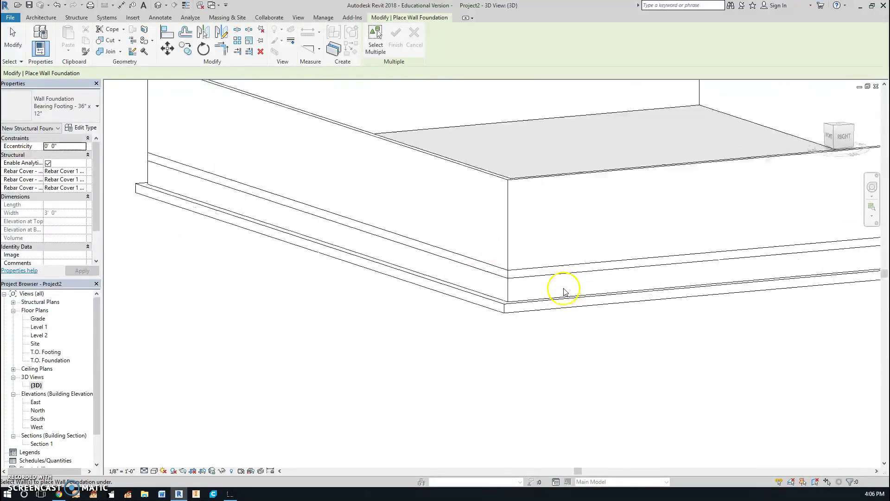
scroll(537, 348, "up", 2)
middle_click_drag(536, 347, 558, 367, "shift")
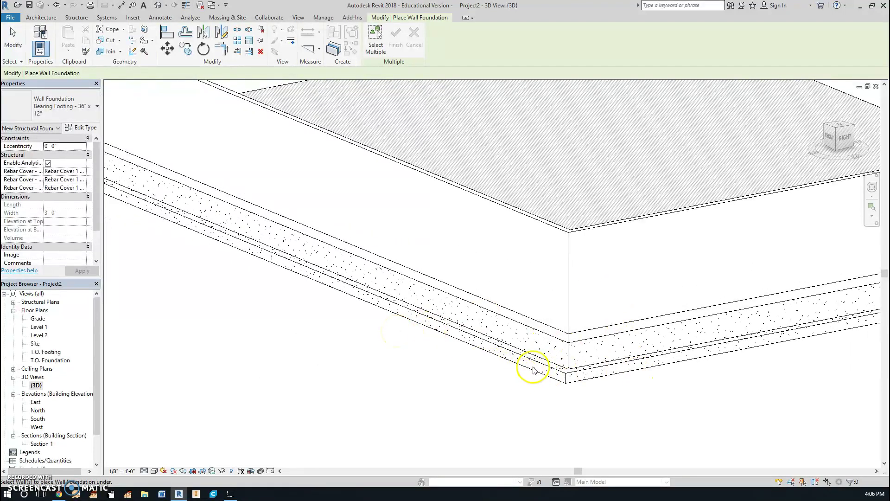
scroll(533, 370, "down", 3)
mouse_move(588, 357)
middle_mouse_down()
mouse_move(652, 408)
mouse_move(587, 425)
middle_mouse_up()
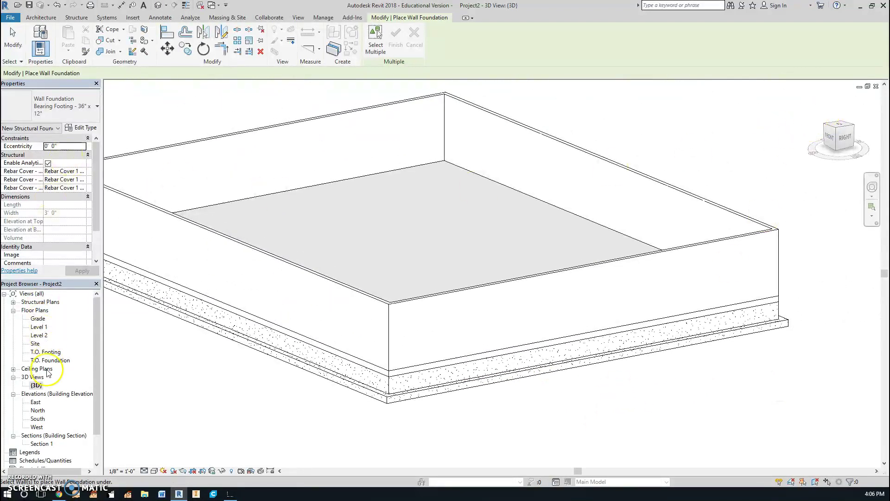
- Open Section 1 and select the footing and wall to check their elevations and constraints
double_click(40, 445)
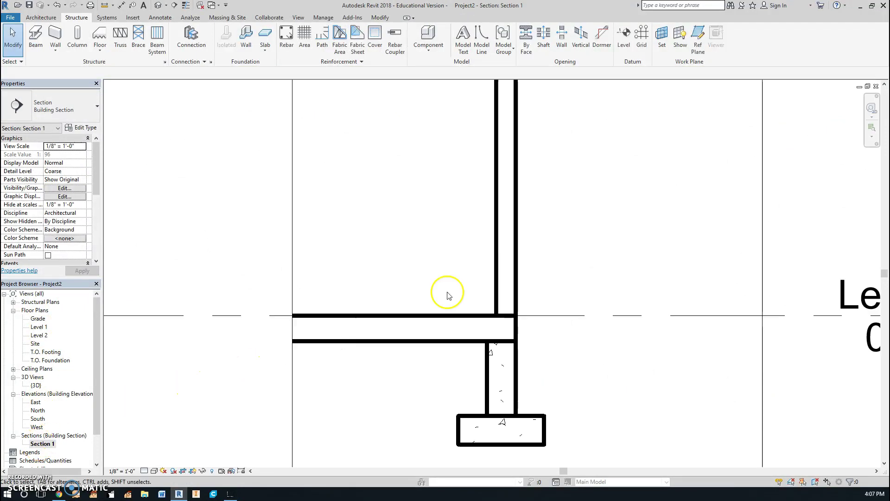
scroll(575, 297, "down", 1)
scroll(631, 298, "down", 2)
scroll(572, 308, "down", 2)
middle_click_drag(687, 348, 624, 335)
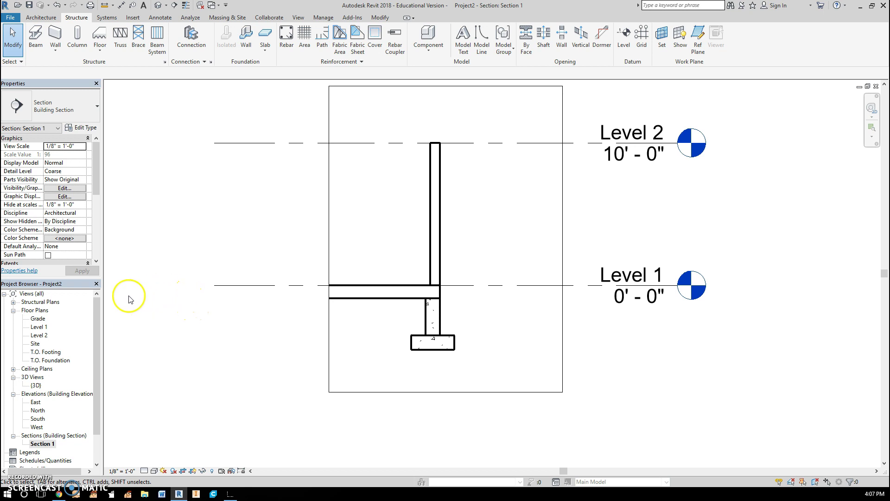
left_click(426, 344)
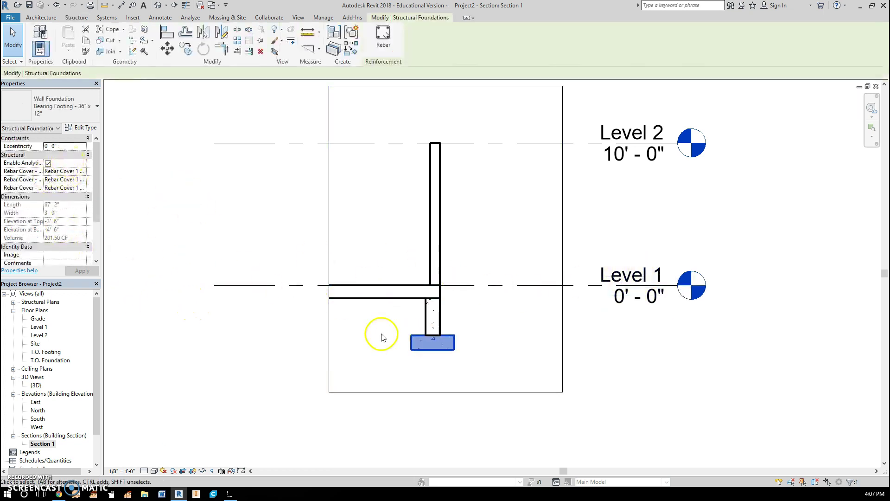
left_click(433, 318)
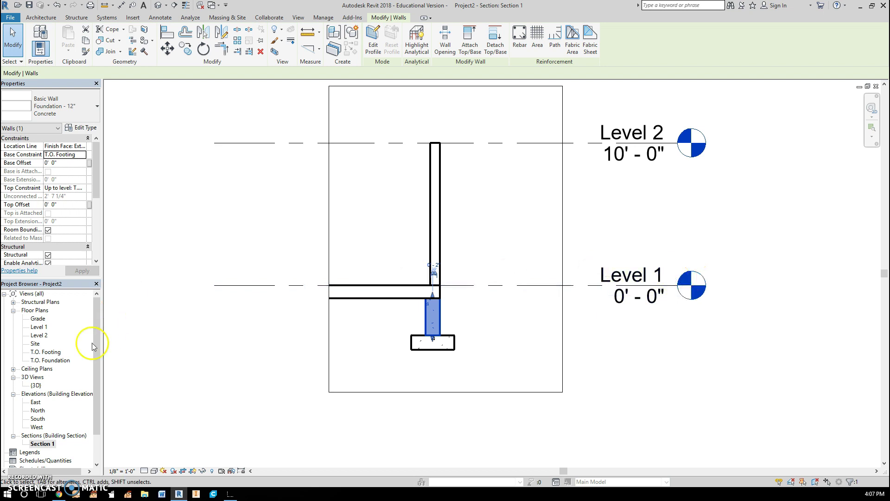
- In the East elevation, drag the T.O. Footing level down to -7'-8", lengthening the foundation walls
double_click(36, 402)
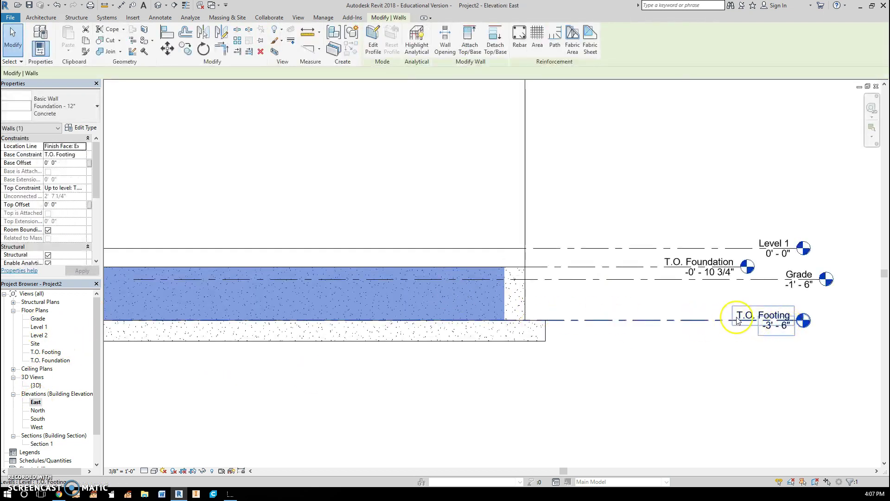
left_click(772, 319)
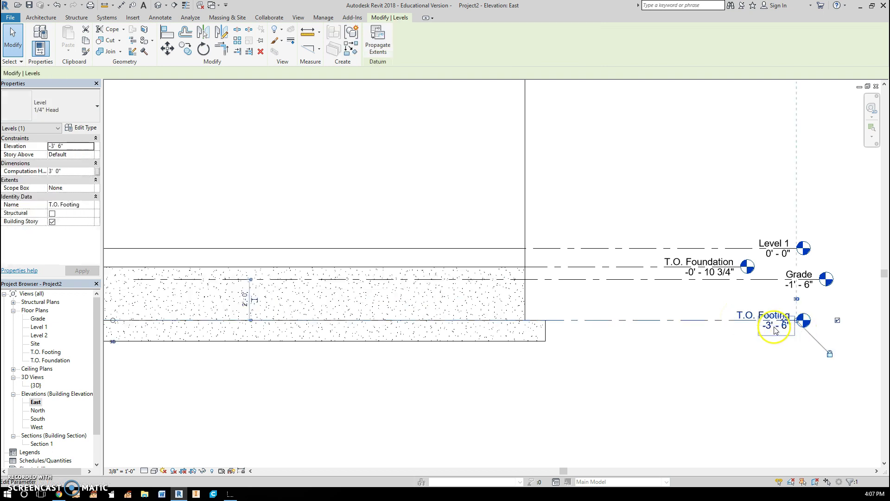
left_click(294, 317)
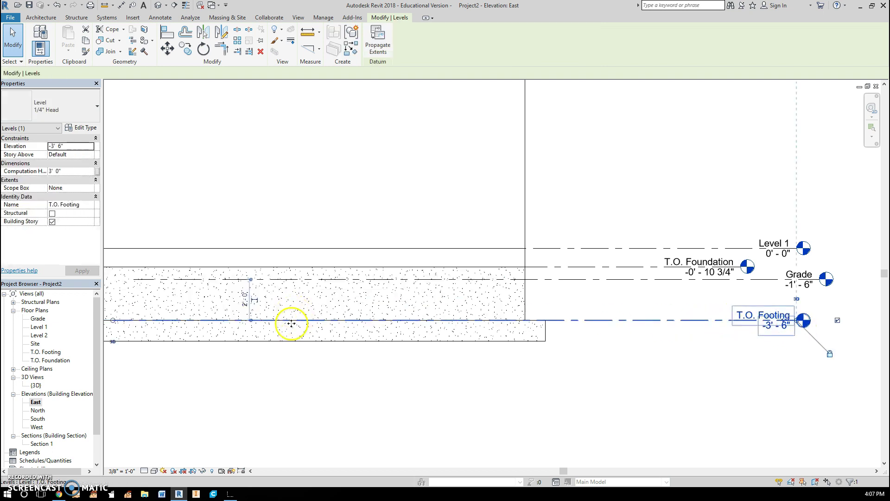
left_click_drag(291, 320, 302, 407)
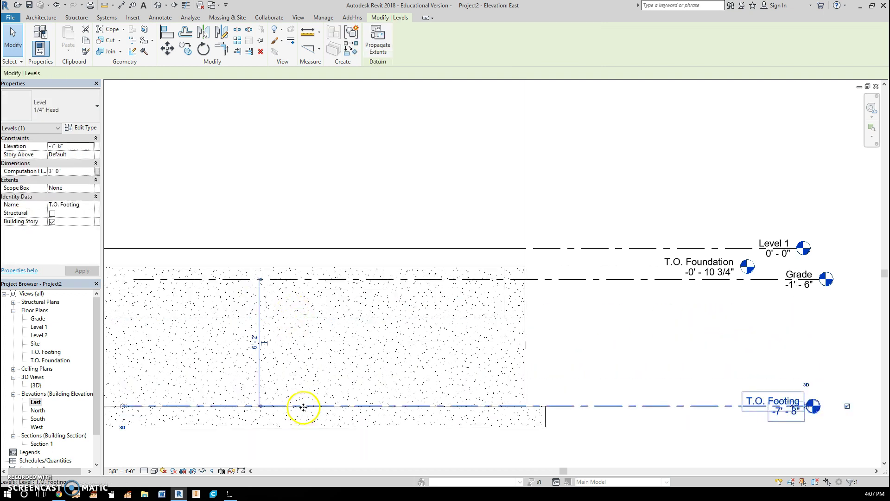